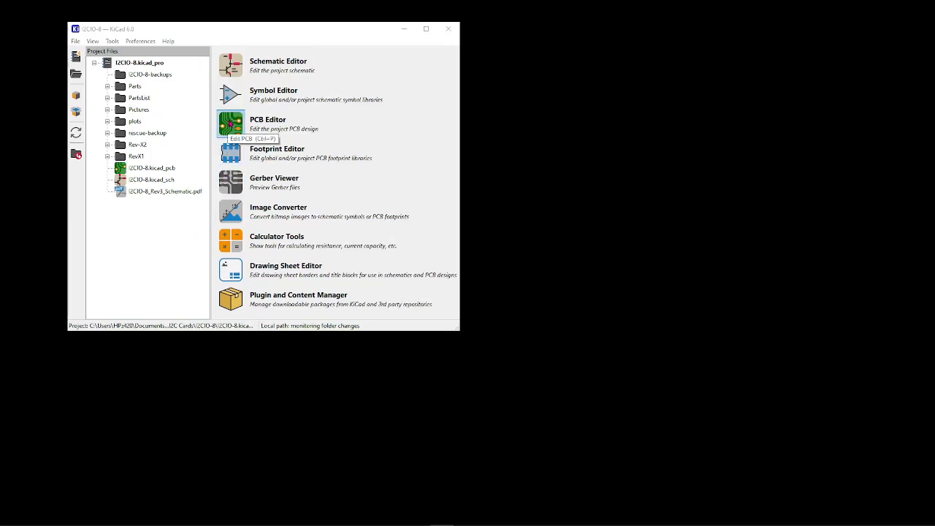
- Open the I2CIO-8 board layout and run the design rules check with zone refill and schematic parity testing enabled
left_click(230, 126)
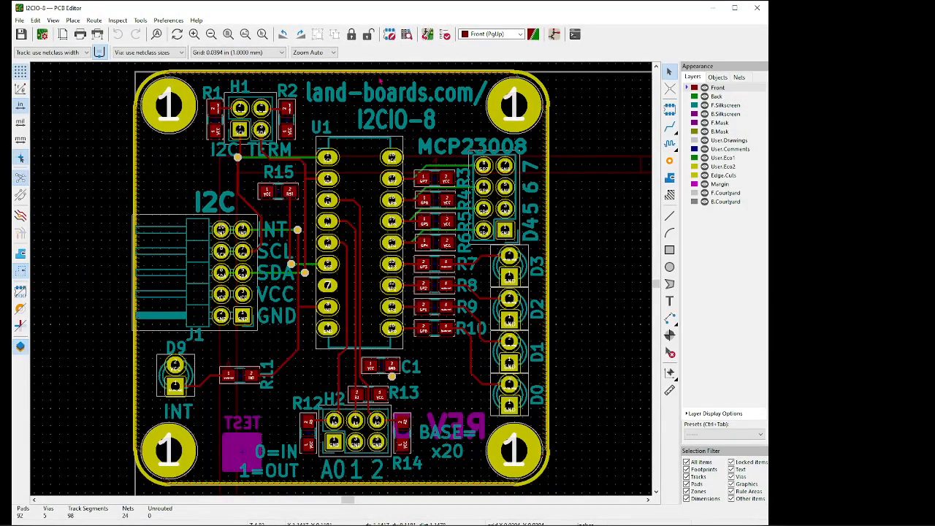
left_click_drag(489, 15, 526, 15)
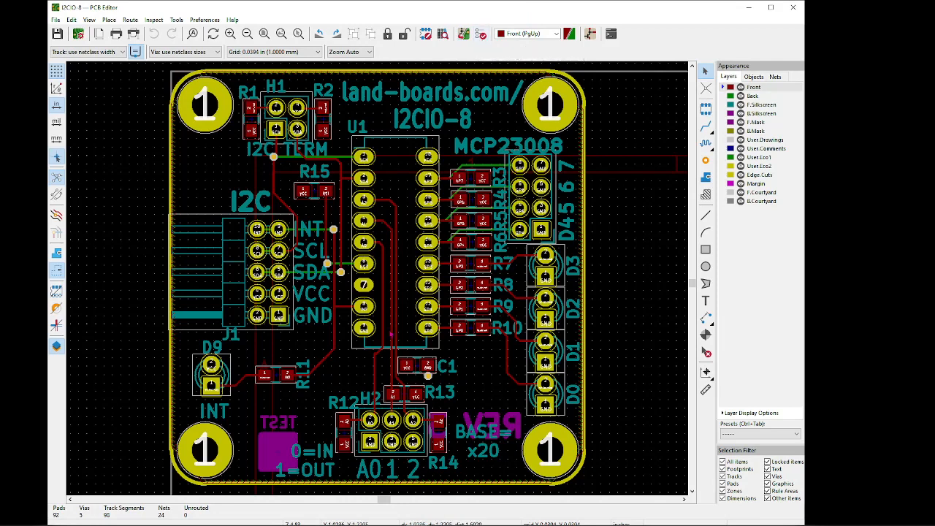
left_click(481, 36)
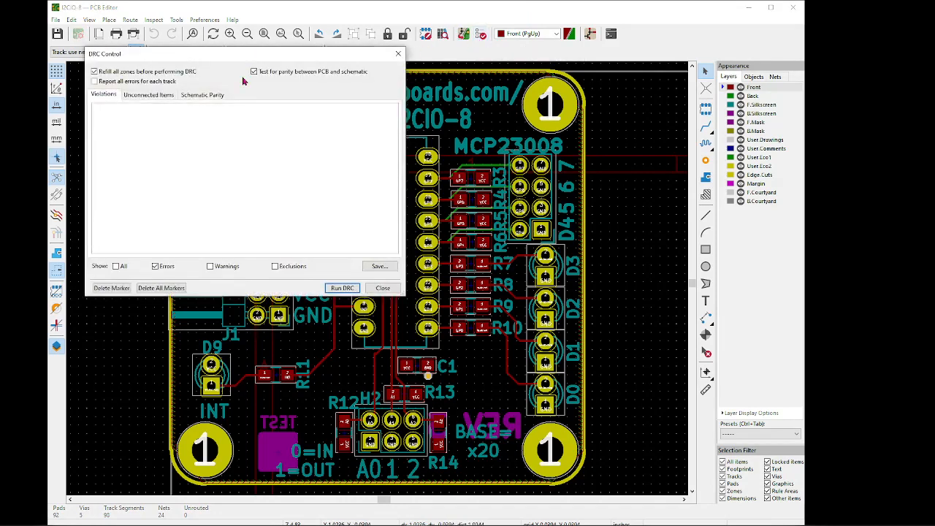
left_click(340, 289)
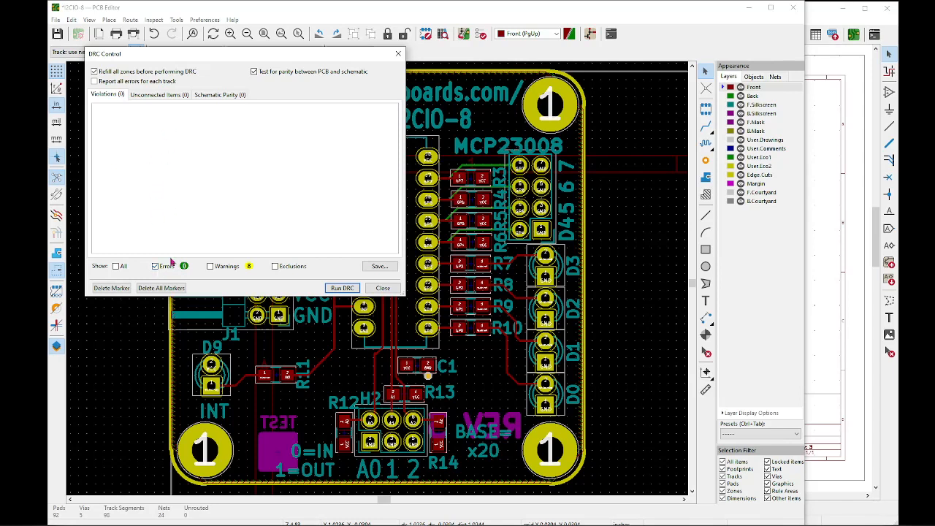
- Include warnings in the DRC results, rerun the check, and review the unconnected items and schematic parity lists
left_click(210, 267)
left_click(335, 290)
left_click(155, 99)
left_click(216, 97)
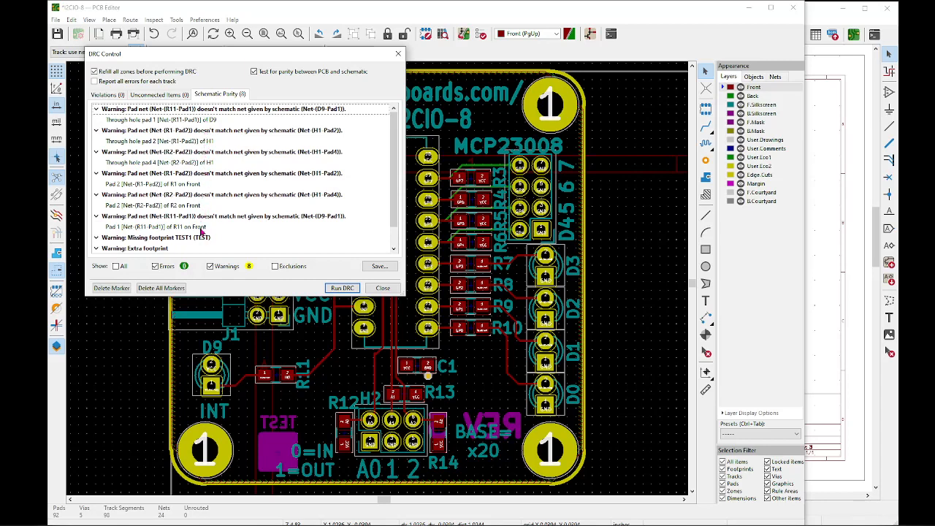
scroll(202, 195, "down", 1)
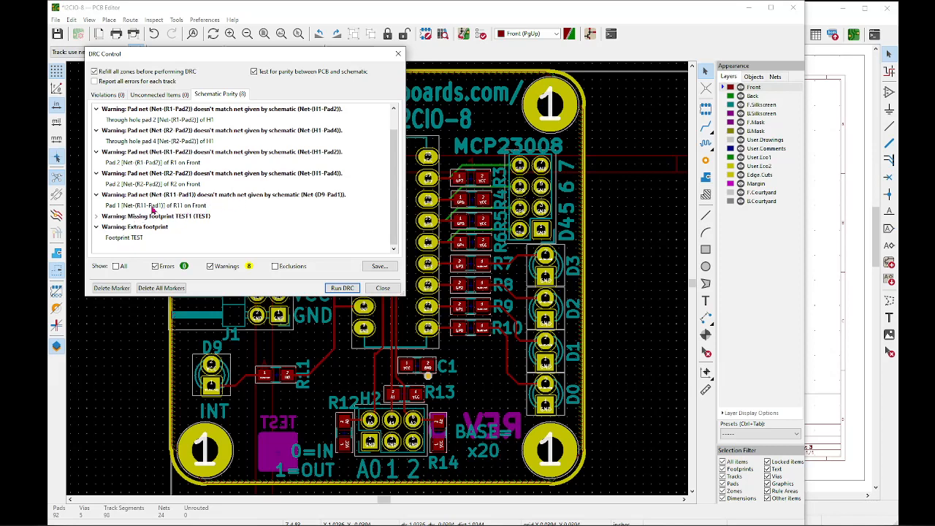
scroll(153, 210, "up", 1)
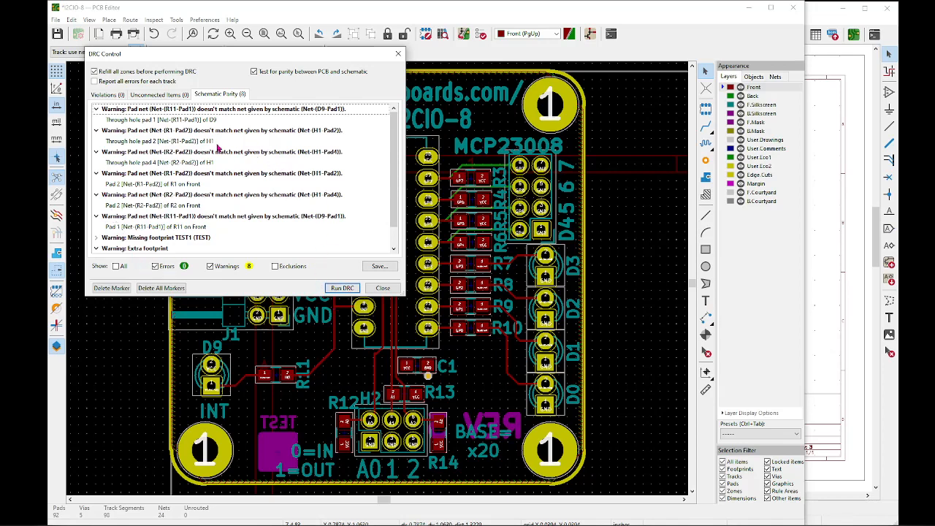
left_click(381, 288)
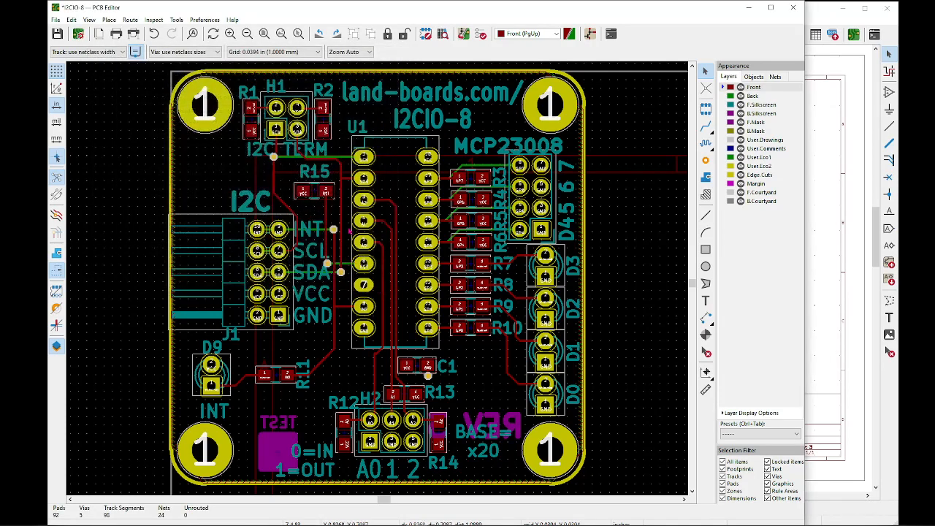
- Review the Gerber plot settings and the board's solder mask and paste clearance settings
left_click(134, 34)
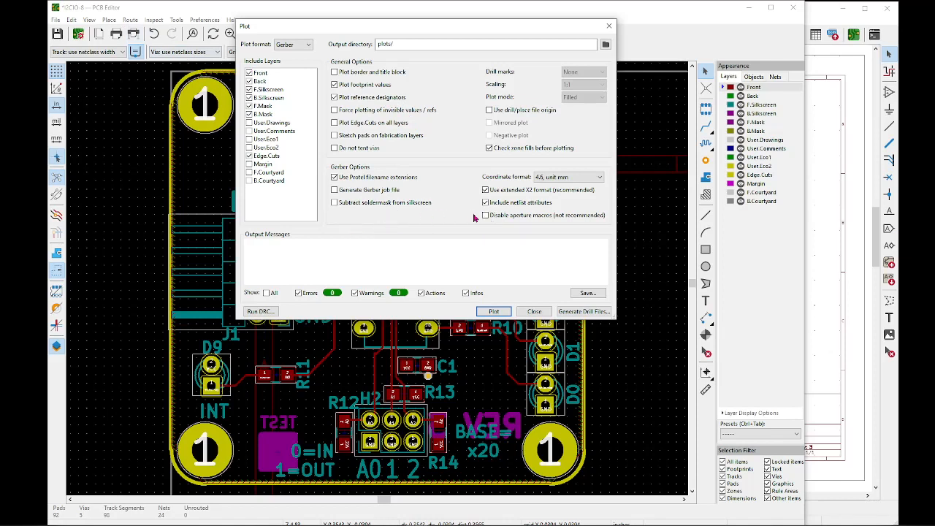
left_click(535, 311)
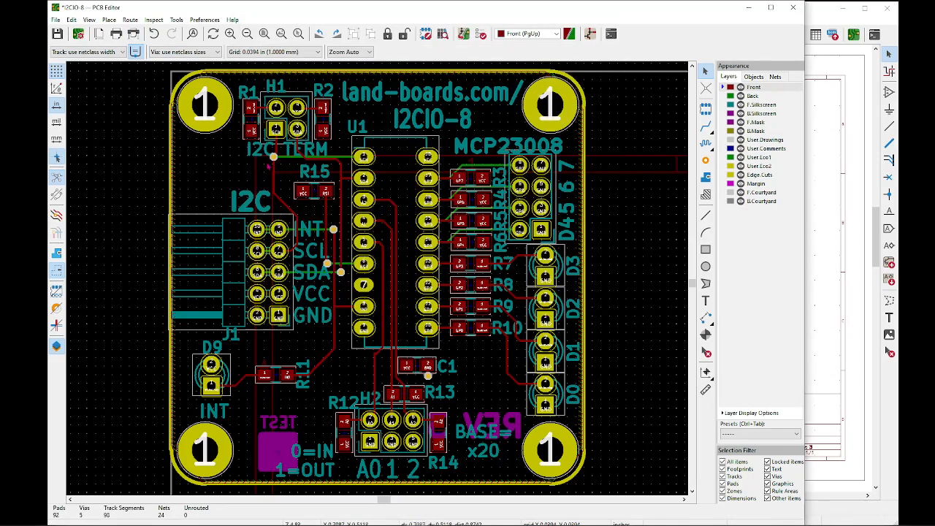
left_click(110, 51)
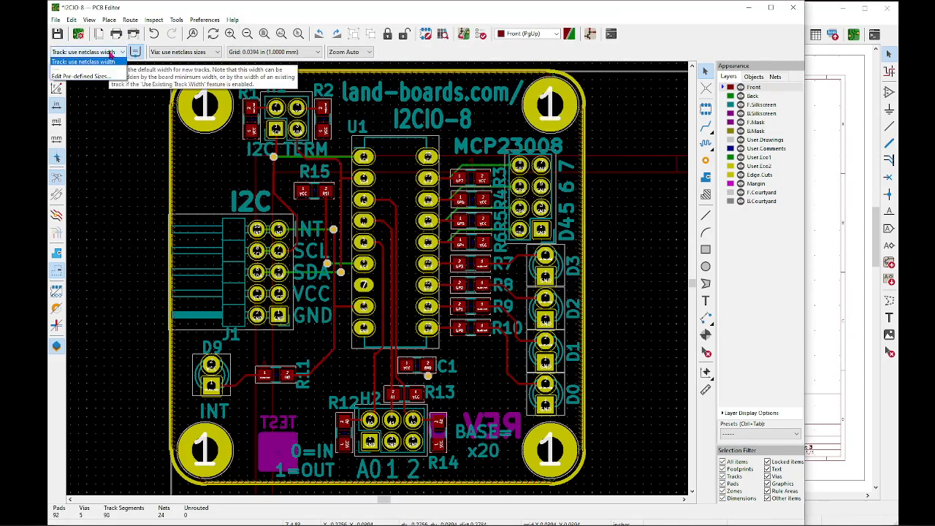
left_click(107, 79)
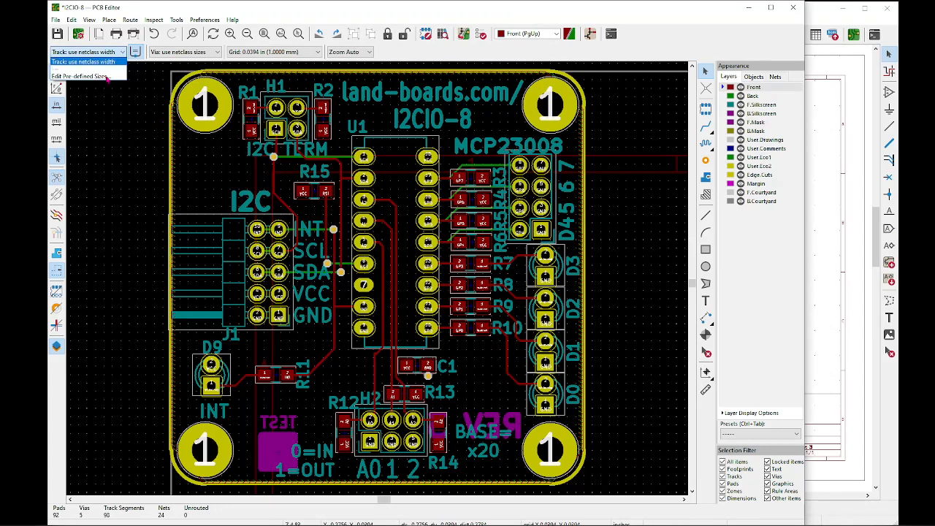
left_click(107, 77)
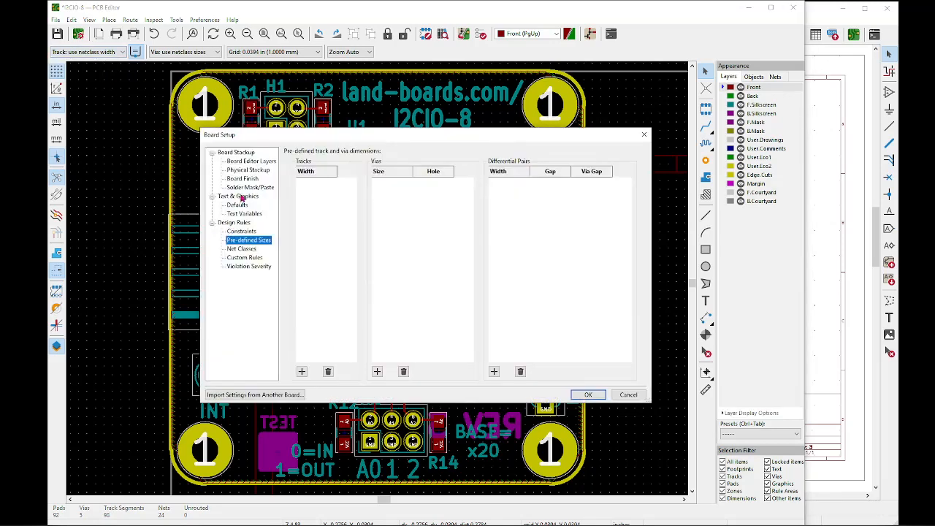
left_click(247, 188)
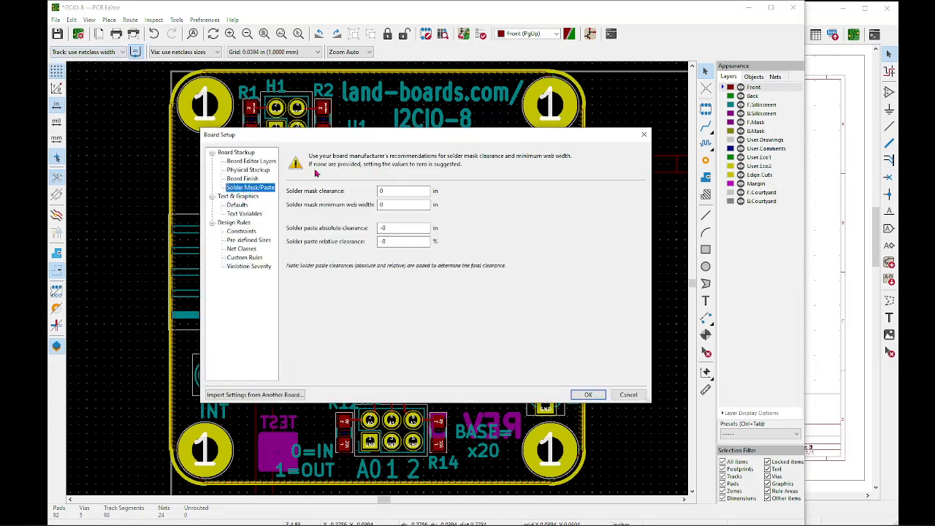
left_click(392, 191)
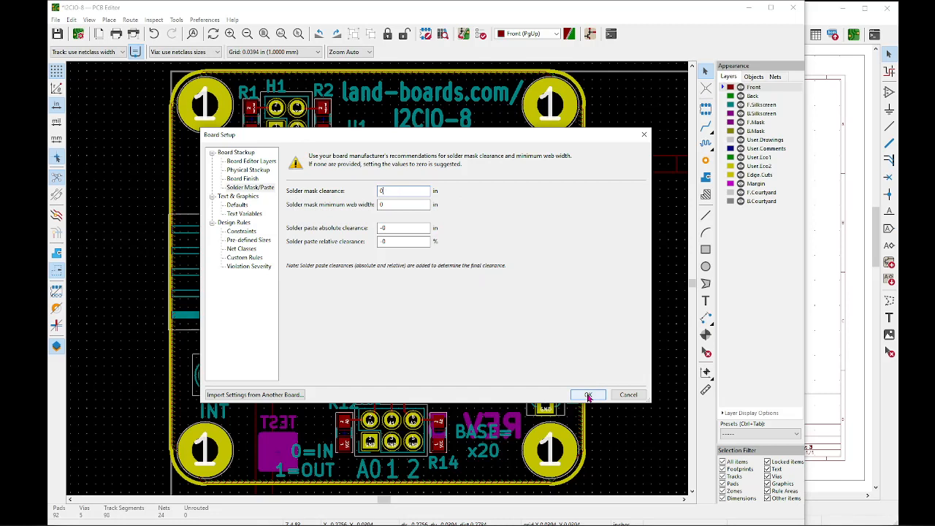
left_click(236, 239)
left_click(246, 189)
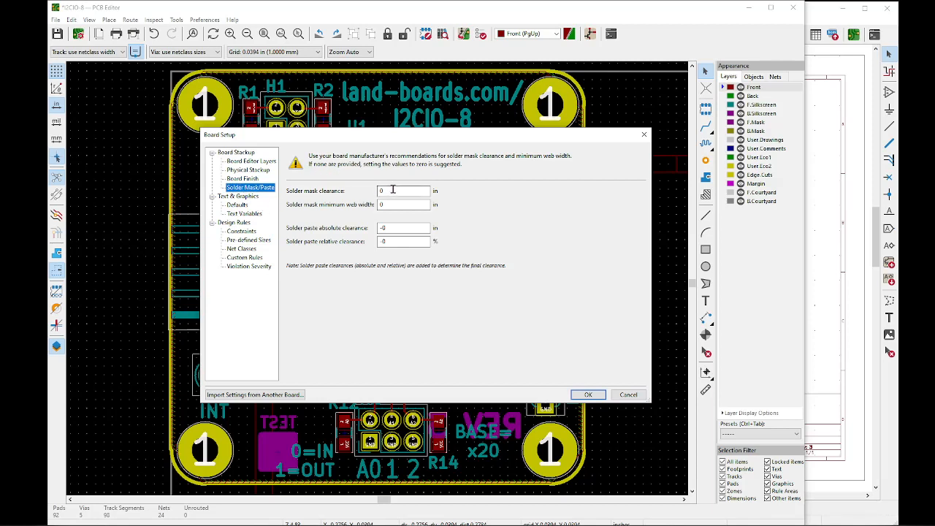
left_click(393, 190)
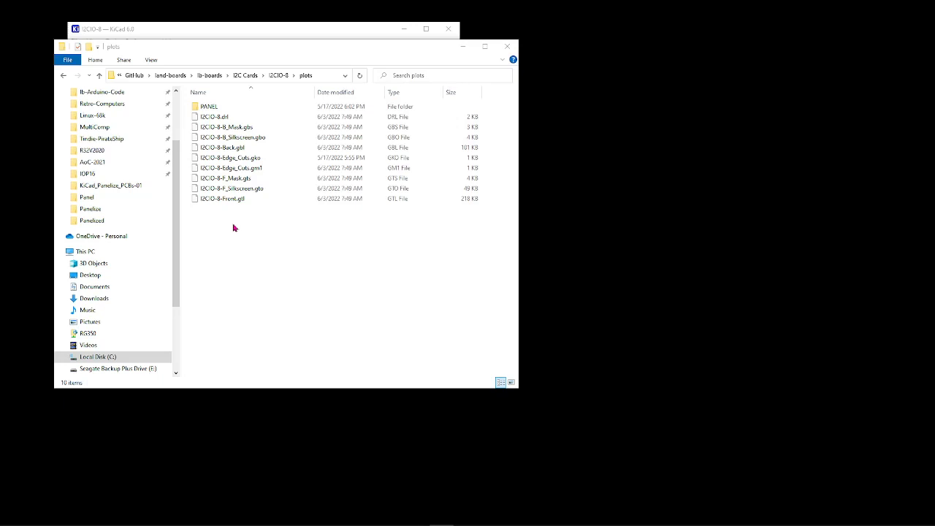
- Switch to File Explorer and delete all existing I2CIO-8 Gerber and drill files from the plots folder, keeping the PANEL subfolder
left_click_drag(229, 220, 219, 123)
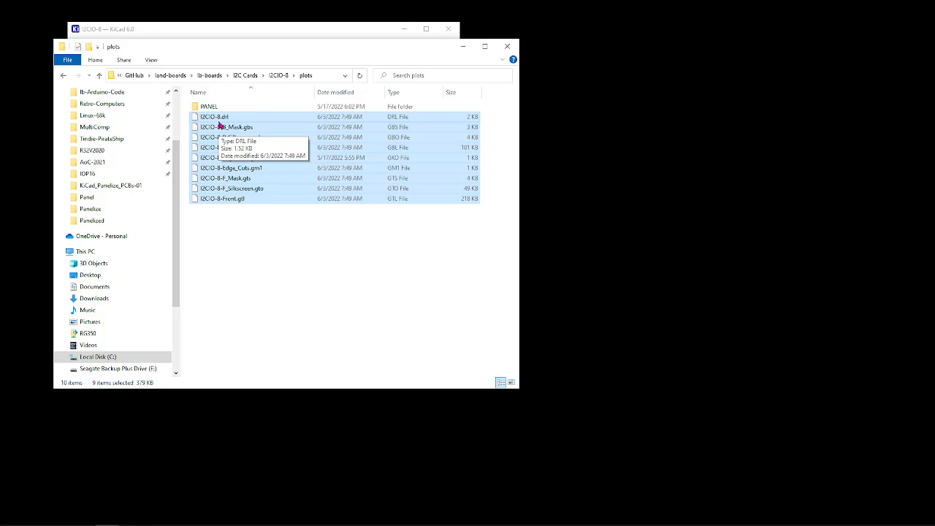
key("Delete")
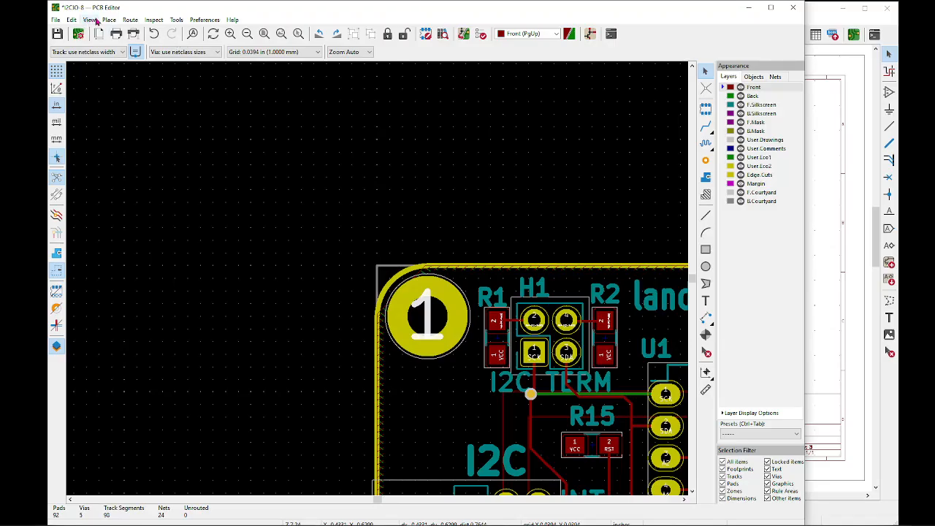
- Place the drill/place file origin at the upper-left corner of the board outline
left_click(108, 20)
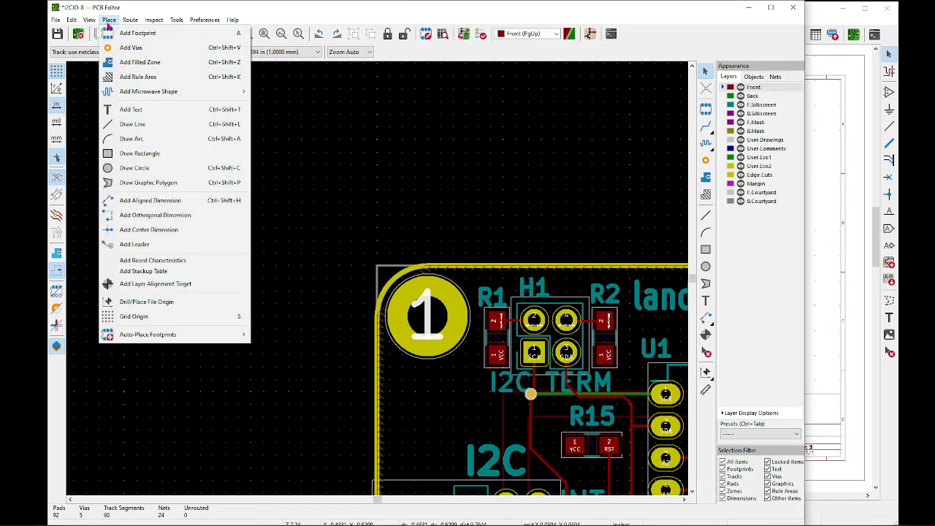
left_click(174, 302)
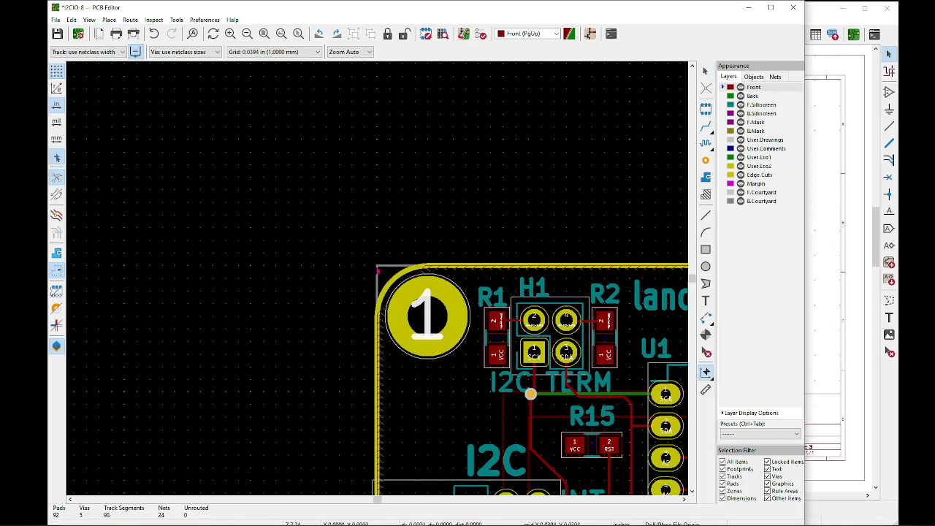
left_click(380, 269)
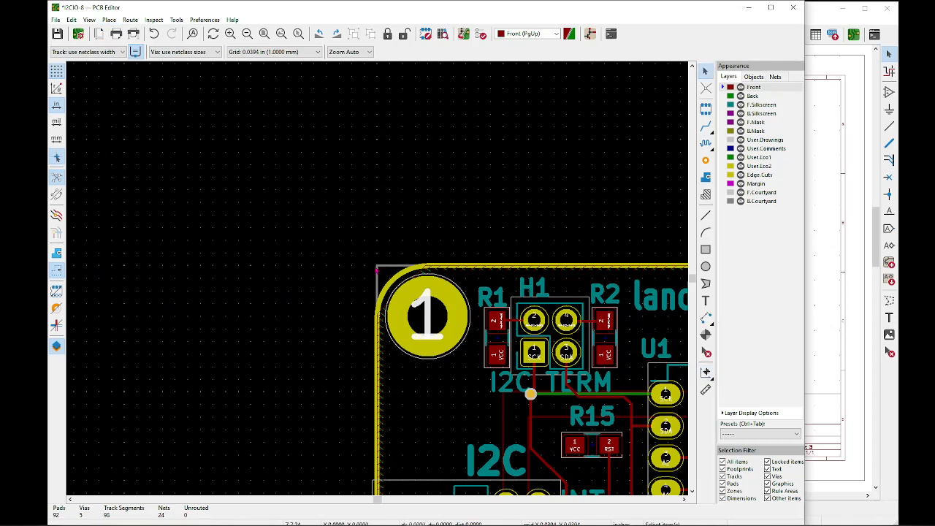
scroll(440, 280, "down", 1)
scroll(362, 285, "up", 2)
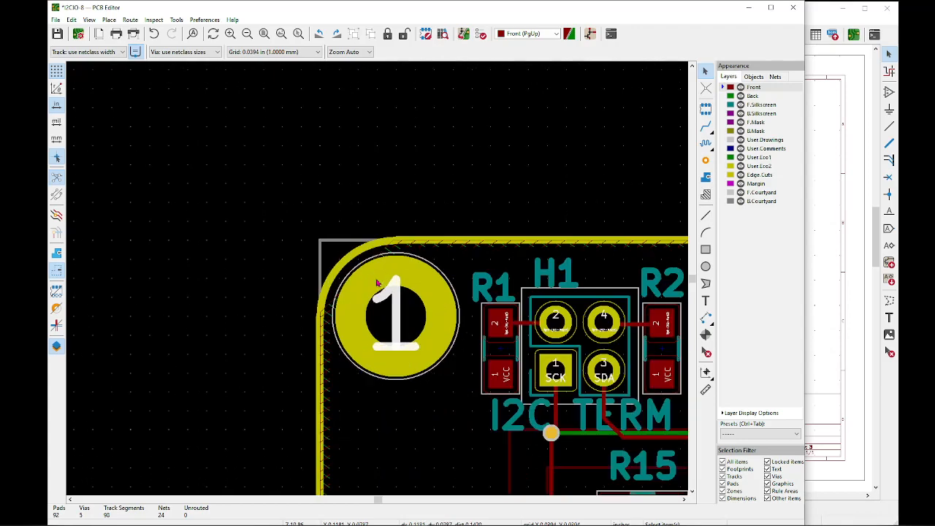
scroll(319, 239, "down", 4)
scroll(413, 302, "up", 7)
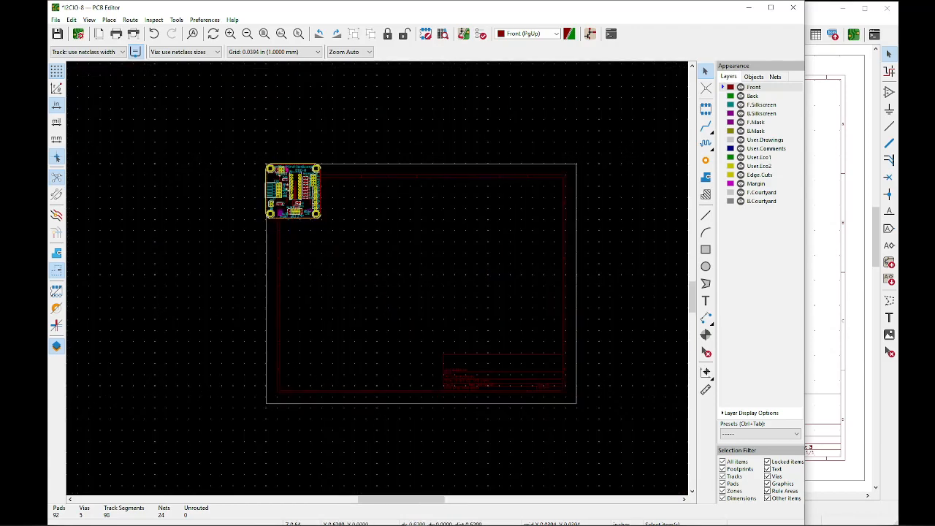
scroll(176, 212, "up", 1)
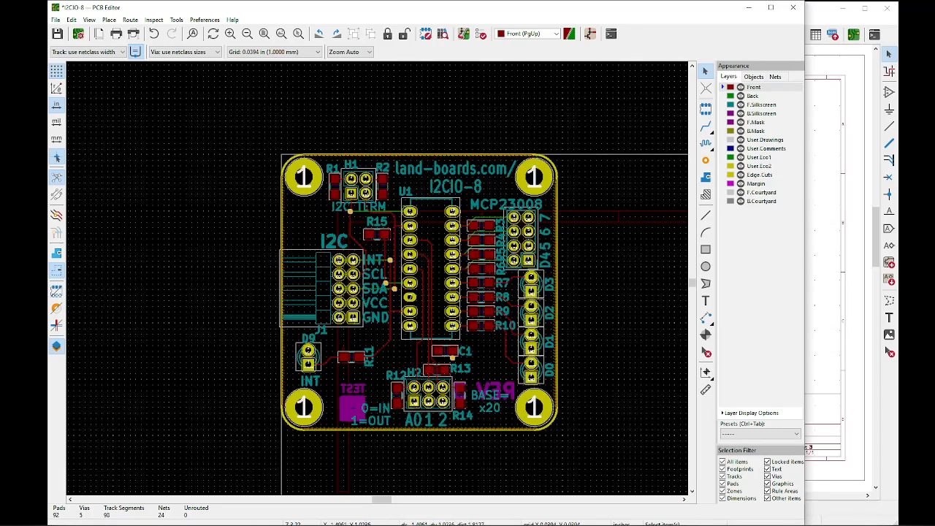
- Plot the Gerber layers to plots/ with the drill/place file origin enabled, footprint values off and Protel filename extensions on
left_click(134, 34)
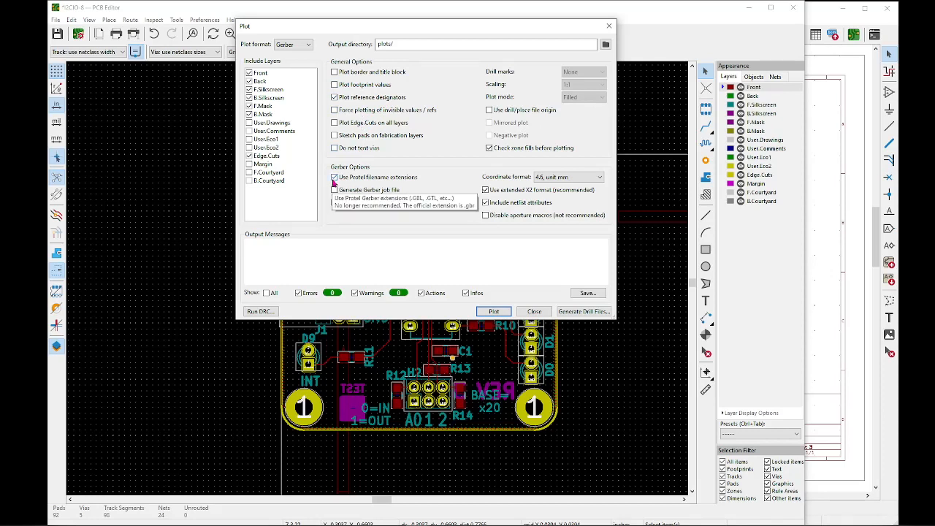
left_click(494, 112)
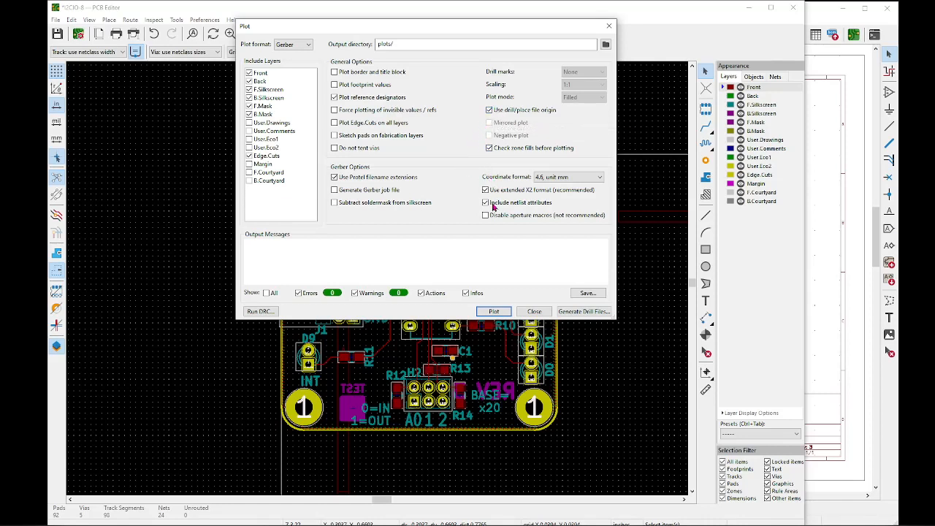
left_click(495, 312)
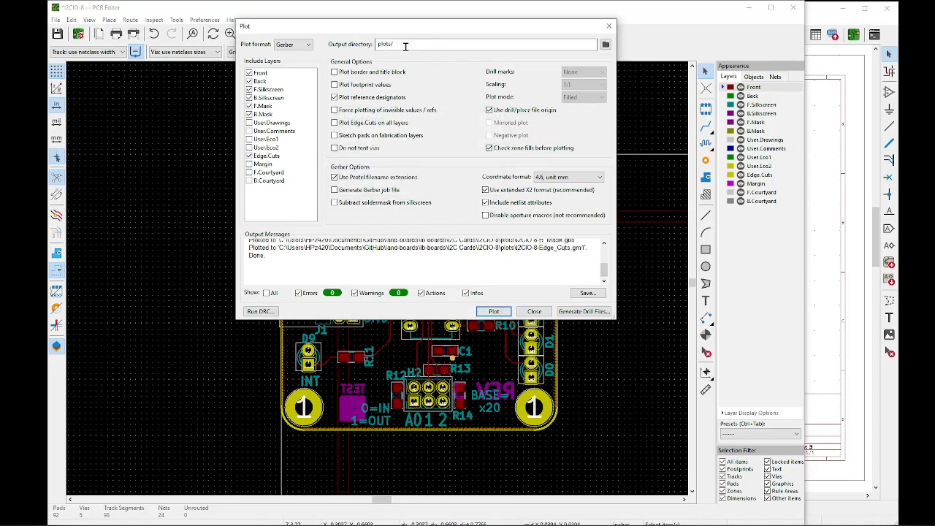
- Generate an Excellon drill file in plots/ using the drill/place file origin, inches, decimal format, and PTH and NPTH in a single file
left_click(584, 312)
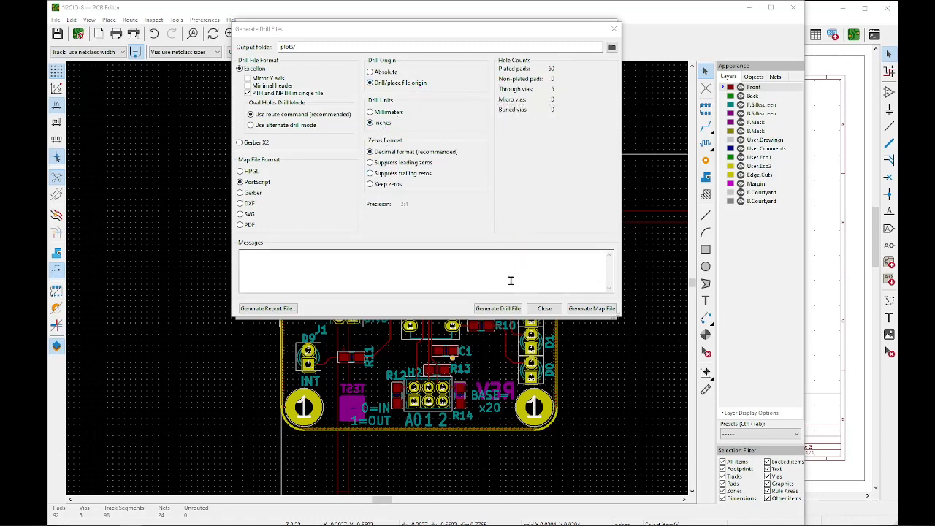
left_click(502, 309)
left_click(545, 308)
left_click(536, 311)
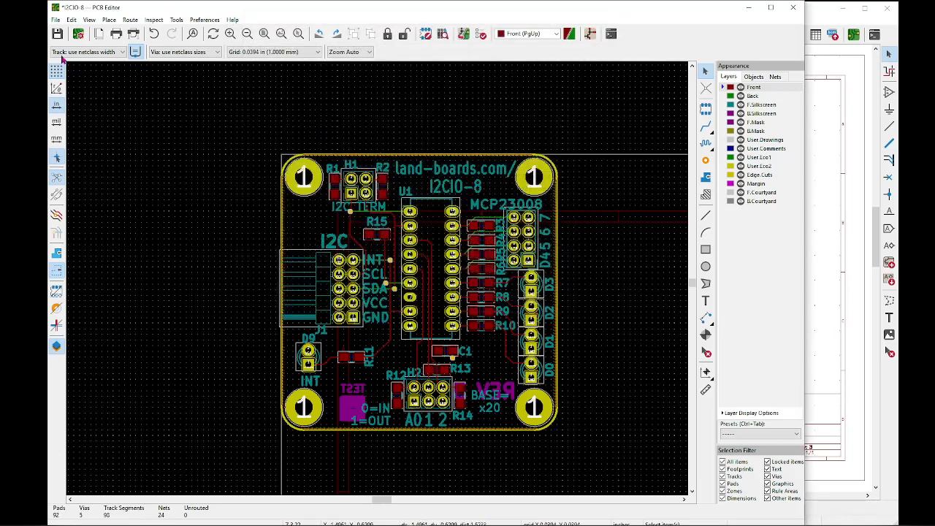
- Save the board layout and close the PCB Editor
left_click(57, 34)
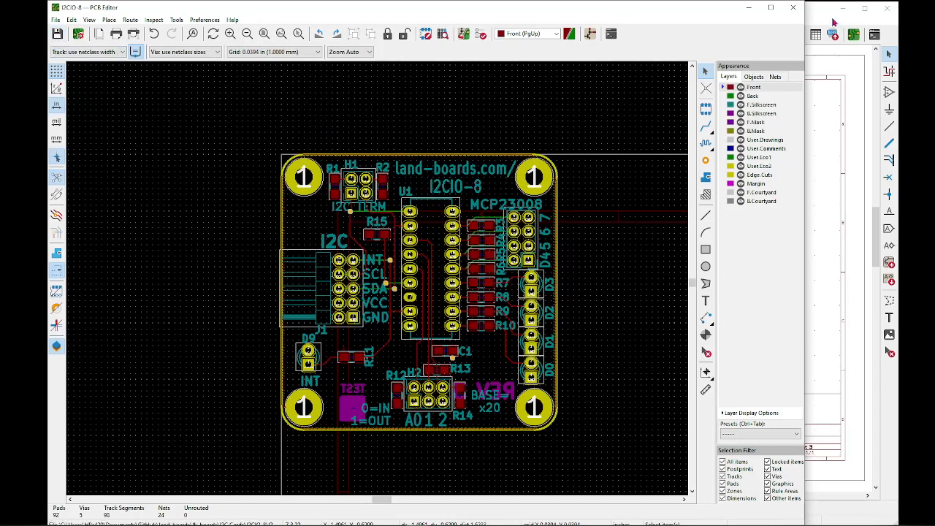
left_click(794, 7)
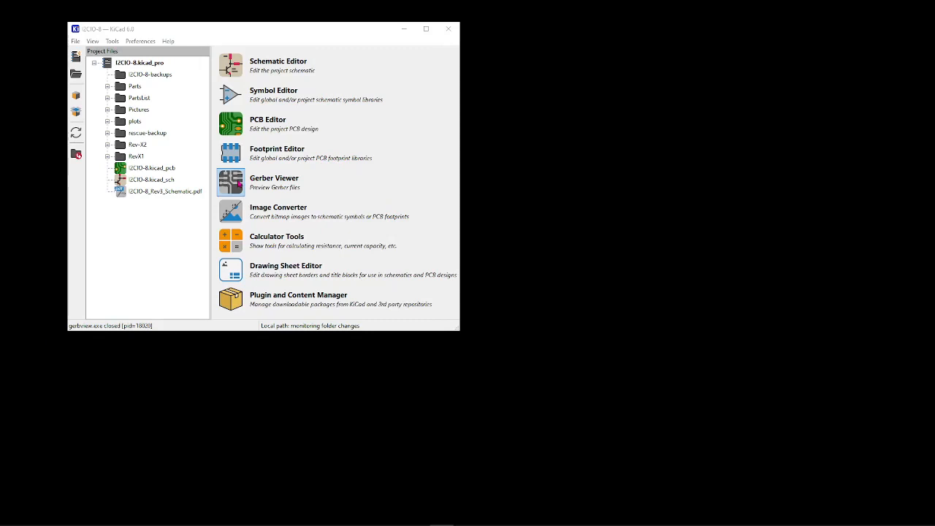
- Load all seven I2CIO-8 Gerber files and the I2CIO-8.drl drill file from the plots folder into the Gerber Viewer
left_click(240, 185)
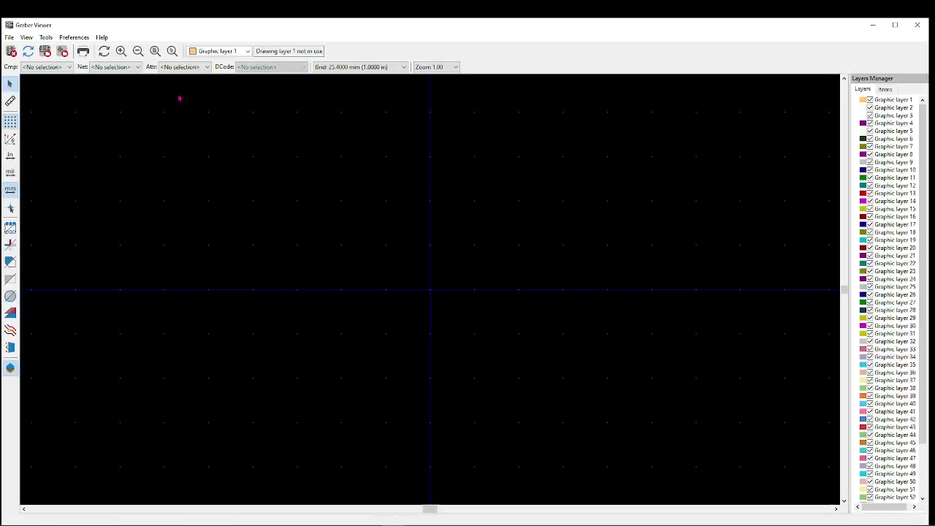
left_click(45, 51)
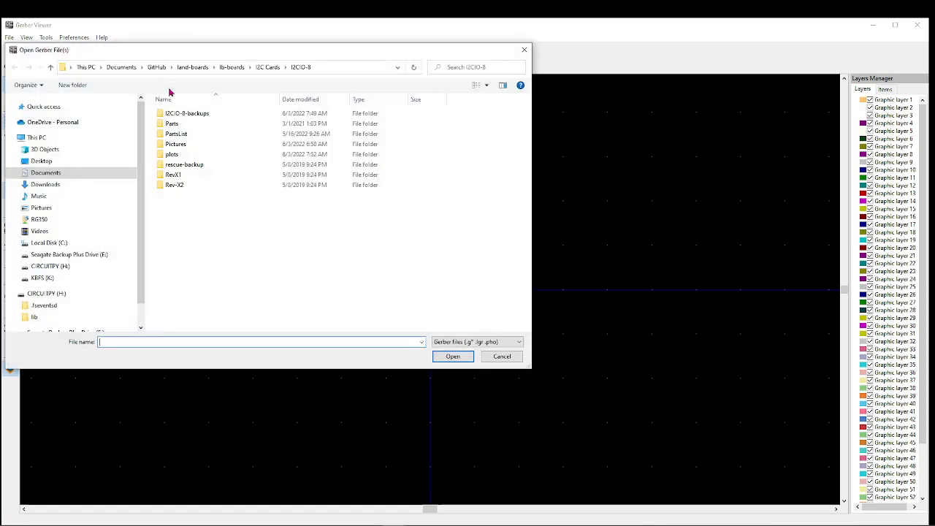
double_click(173, 154)
left_click_drag(194, 201, 195, 120)
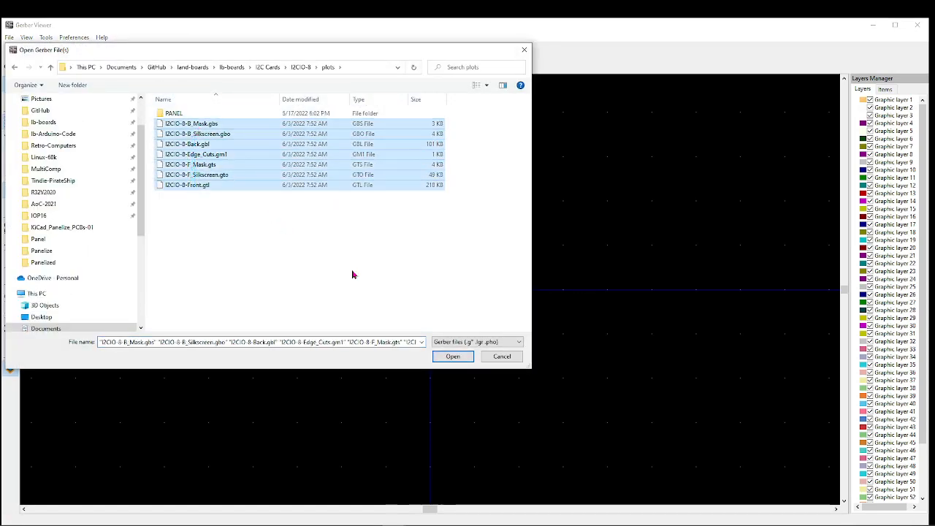
left_click(449, 356)
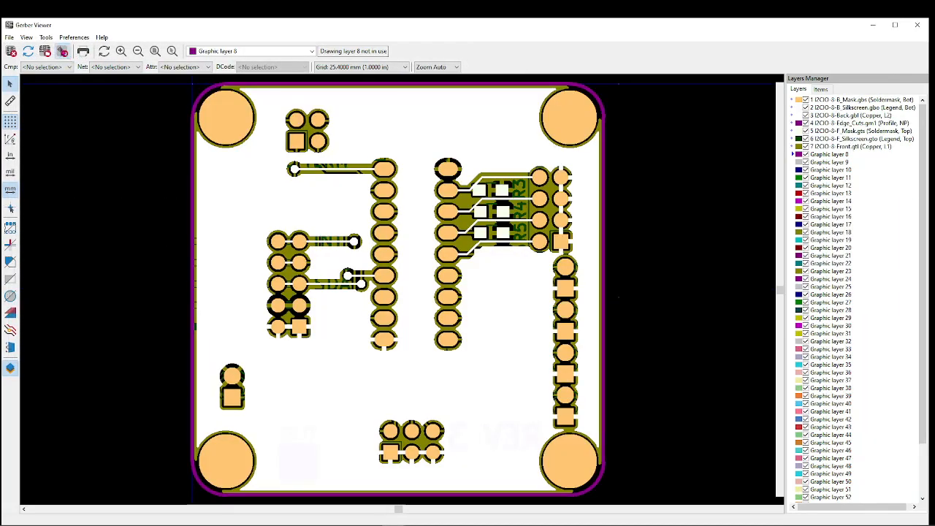
left_click(62, 51)
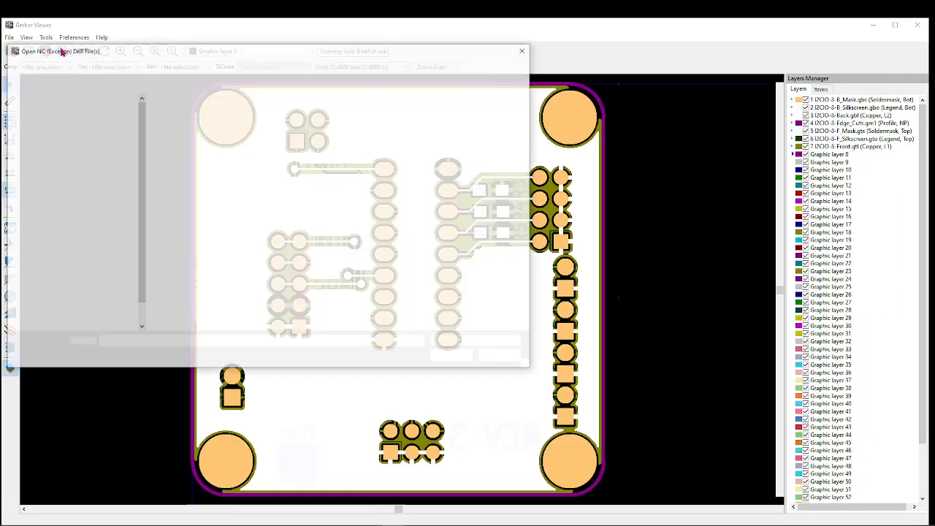
double_click(182, 123)
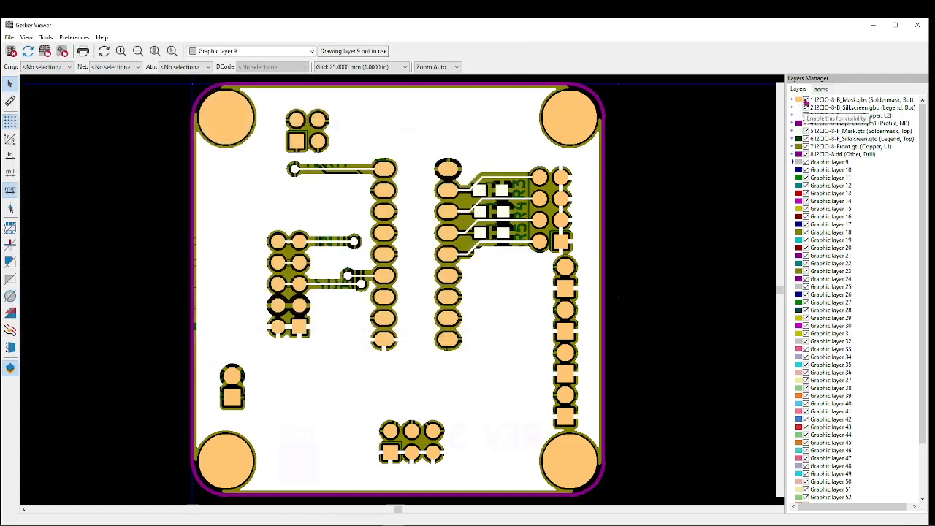
- Hide the mask, silkscreen and copper layers of both sides, leaving only the Edge_Cuts outline and drill layers shown
left_click(805, 101)
left_click(805, 108)
left_click(805, 115)
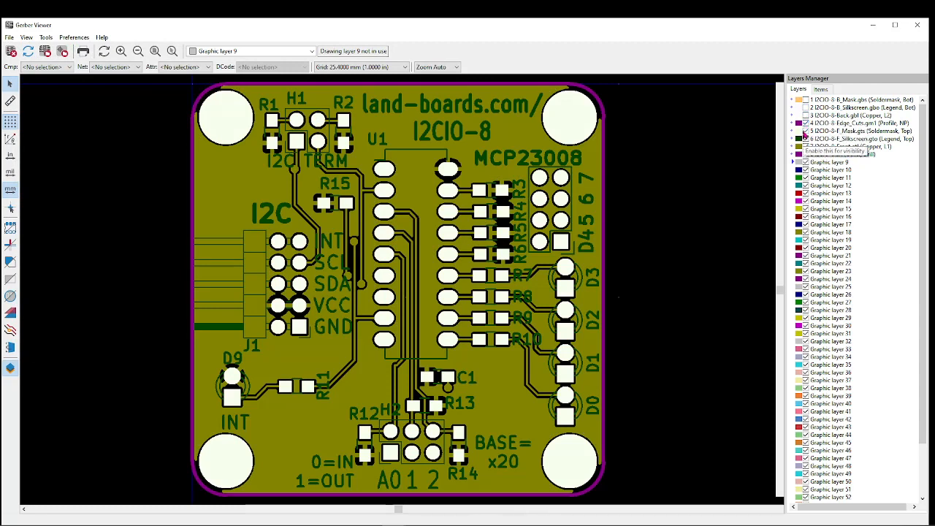
left_click(806, 130)
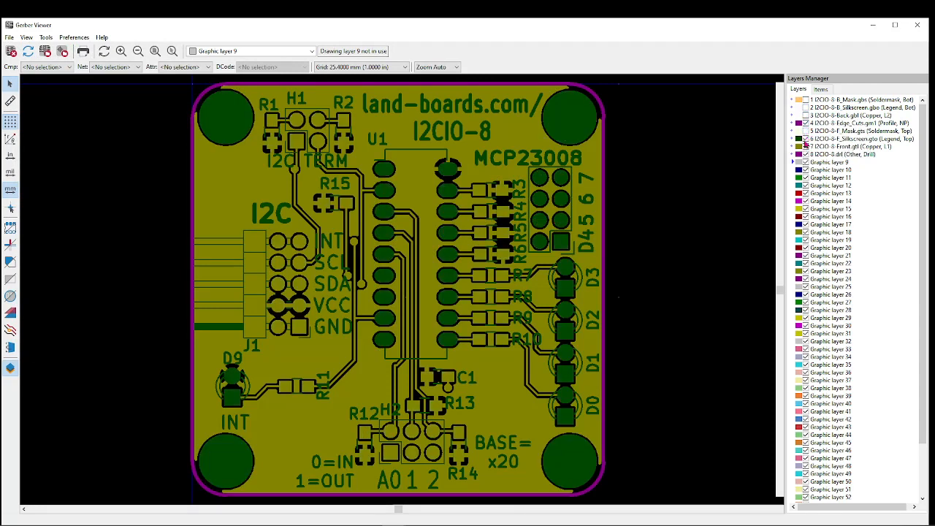
left_click(806, 139)
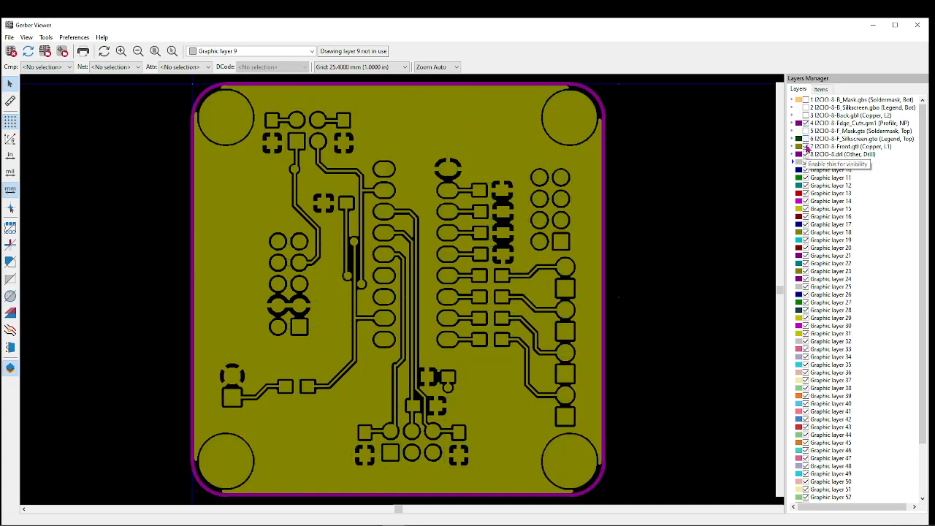
left_click(806, 147)
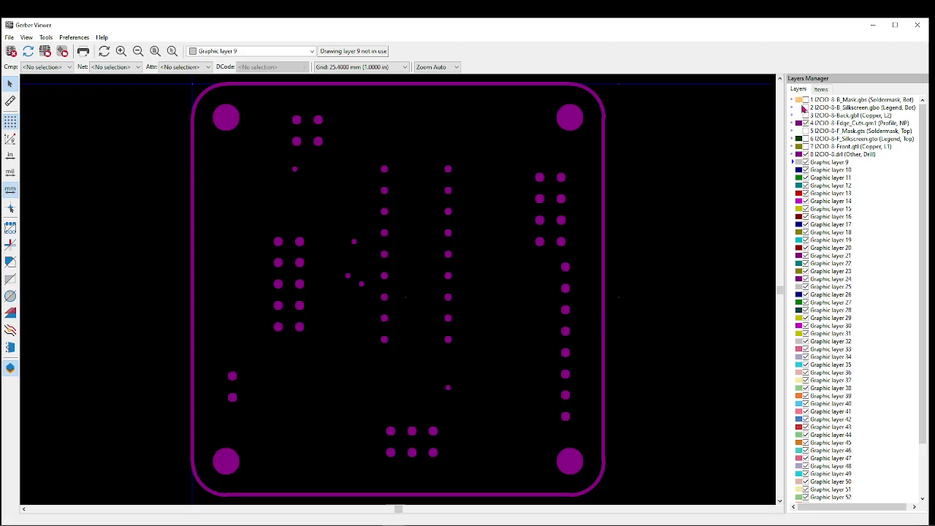
- Inspect the B_Mask, B_Silkscreen and Back copper layers one at a time against the board outline and drill holes
left_click(806, 102)
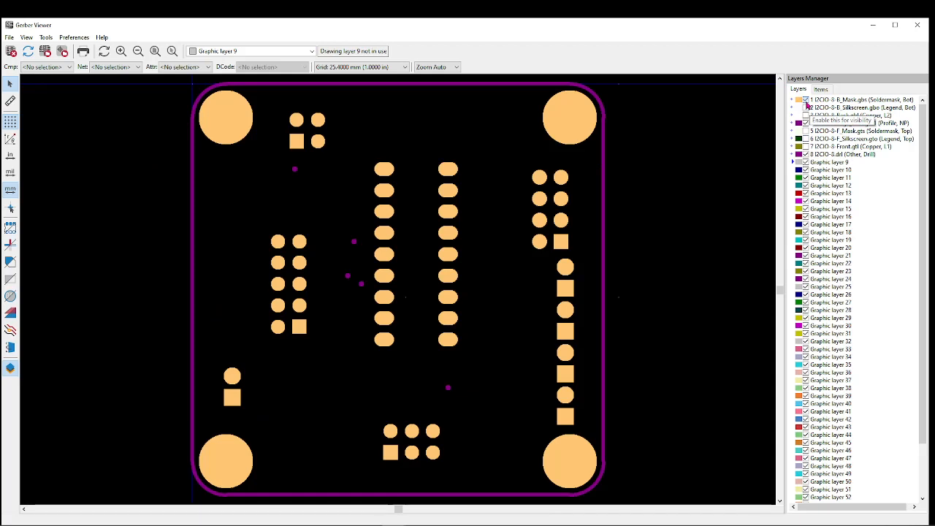
left_click(807, 102)
left_click(805, 108)
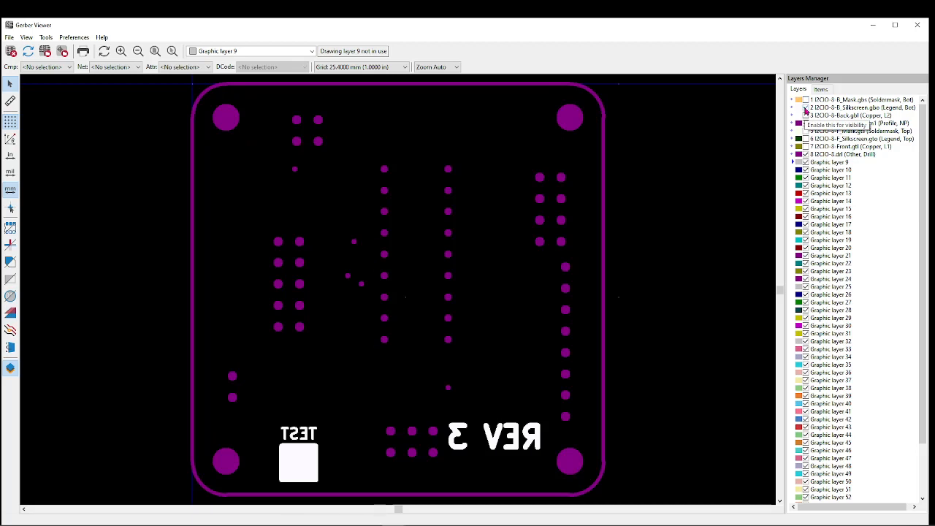
left_click(806, 109)
left_click(806, 115)
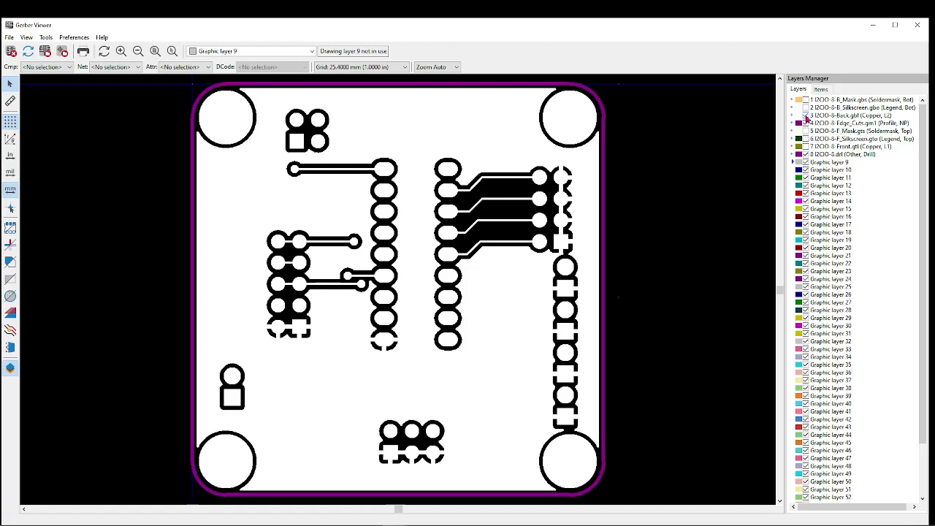
left_click(806, 115)
- Inspect the Edge_Cuts, F_Mask, F_Silkscreen and Front copper layers individually by toggling their visibility
left_click(806, 123)
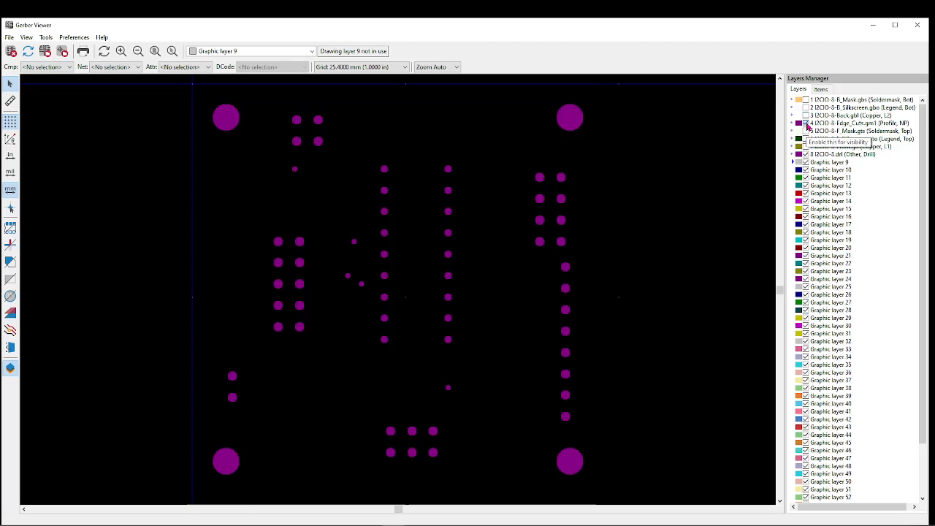
left_click(806, 122)
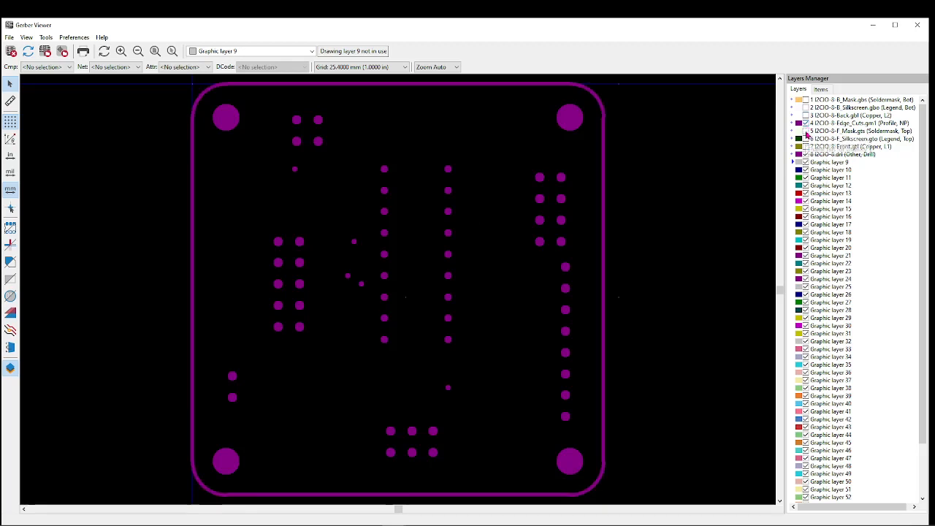
left_click(806, 130)
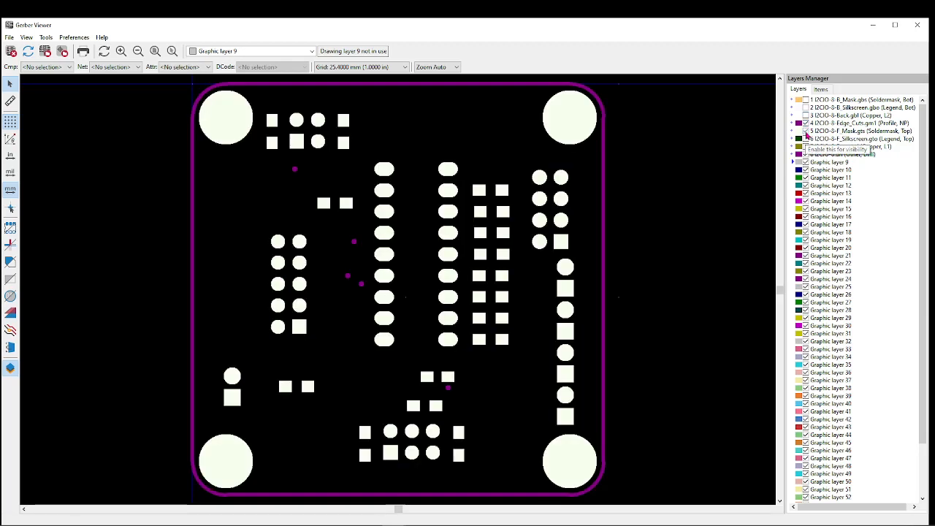
left_click(806, 131)
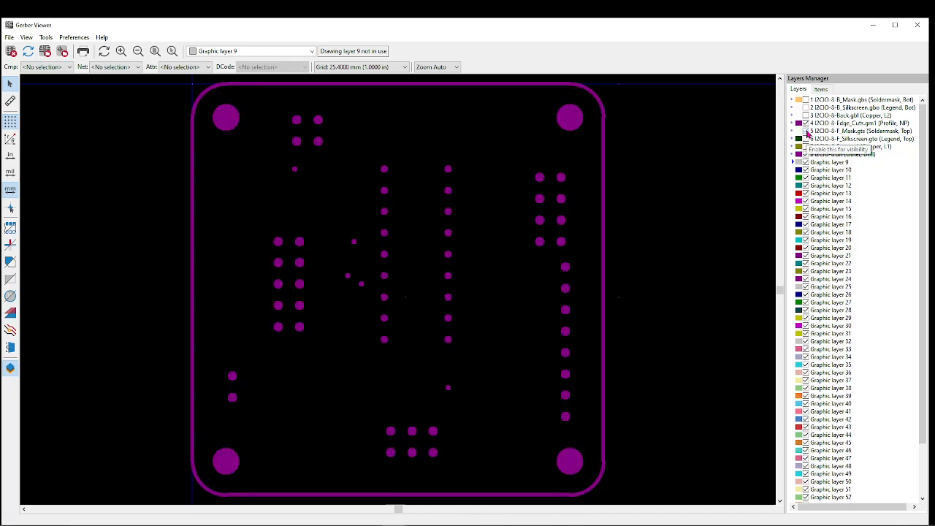
left_click(806, 139)
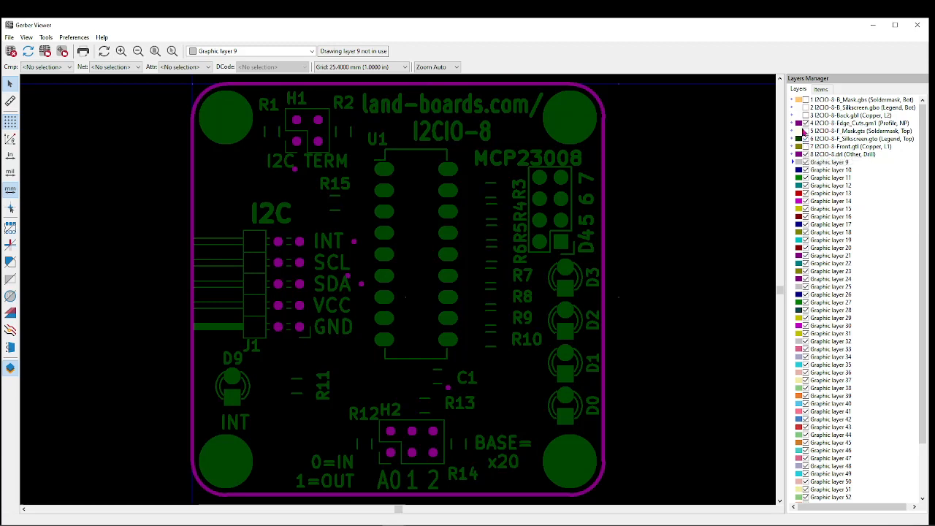
left_click(806, 139)
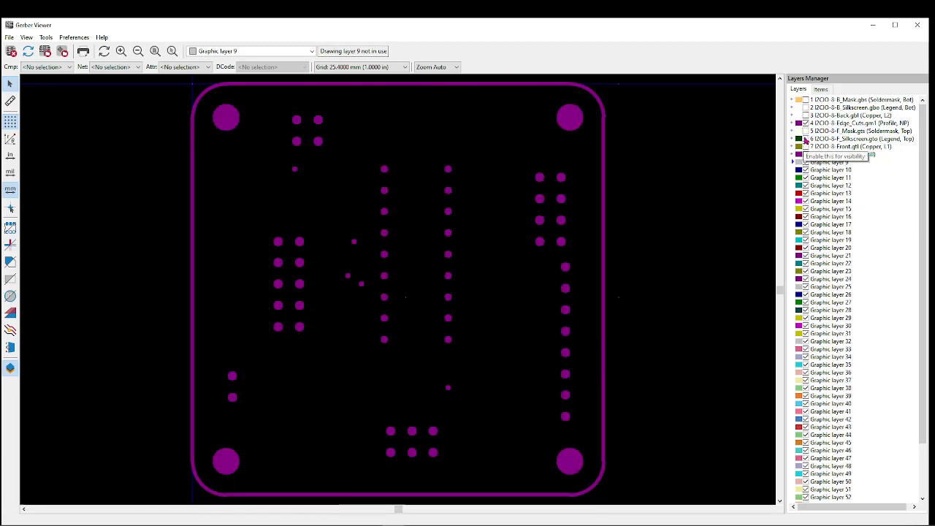
left_click(806, 146)
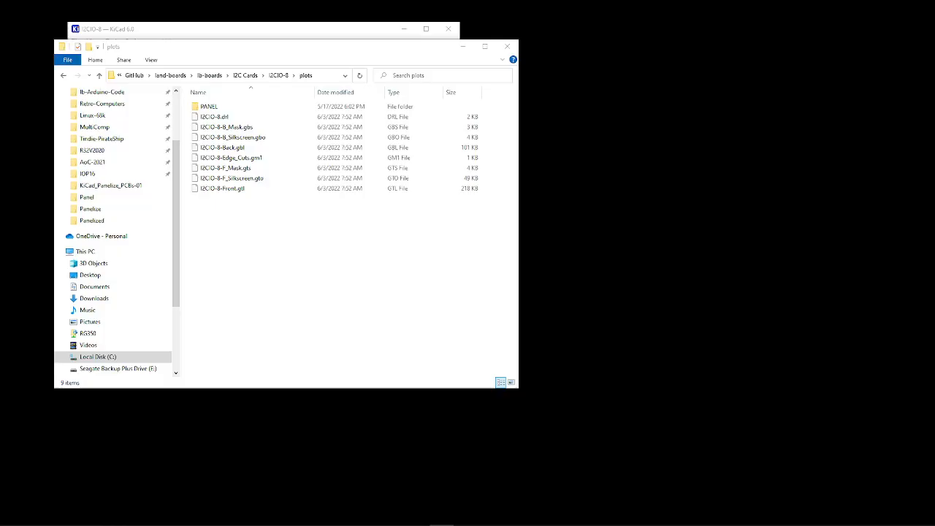
- In File Explorer, rename the Edge_Cuts outline file in the plots folder to I2CIO-8-Edge_Cuts.gko, accepting the extension change
left_click(242, 162)
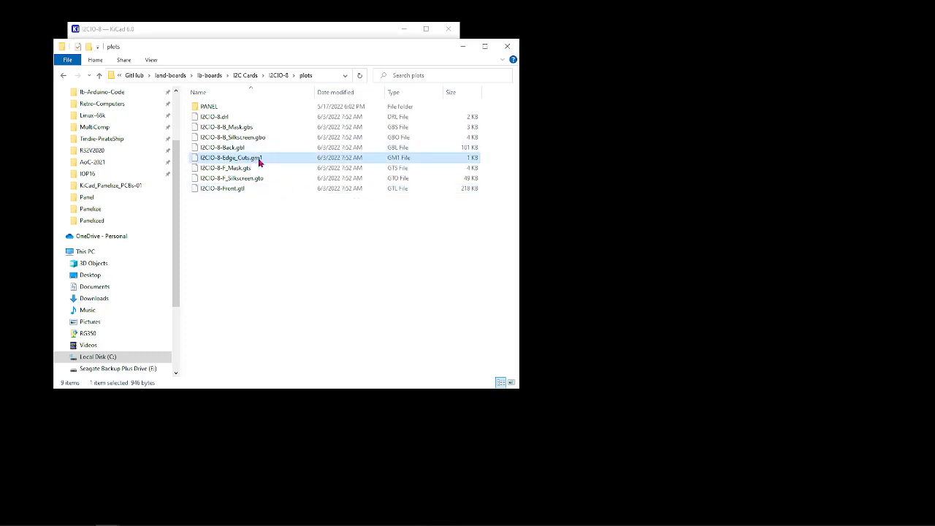
left_click(260, 163)
left_click(260, 160)
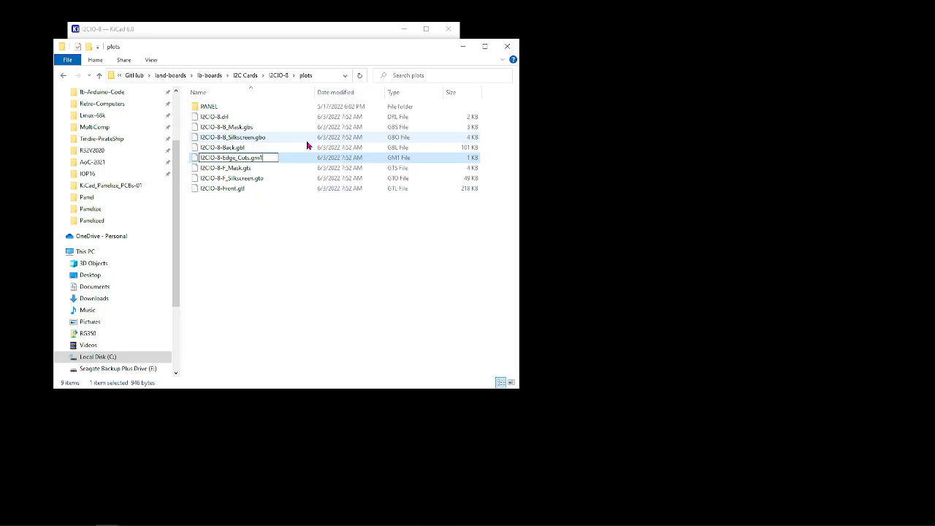
key("BackSpace")
type("ko")
key("Return")
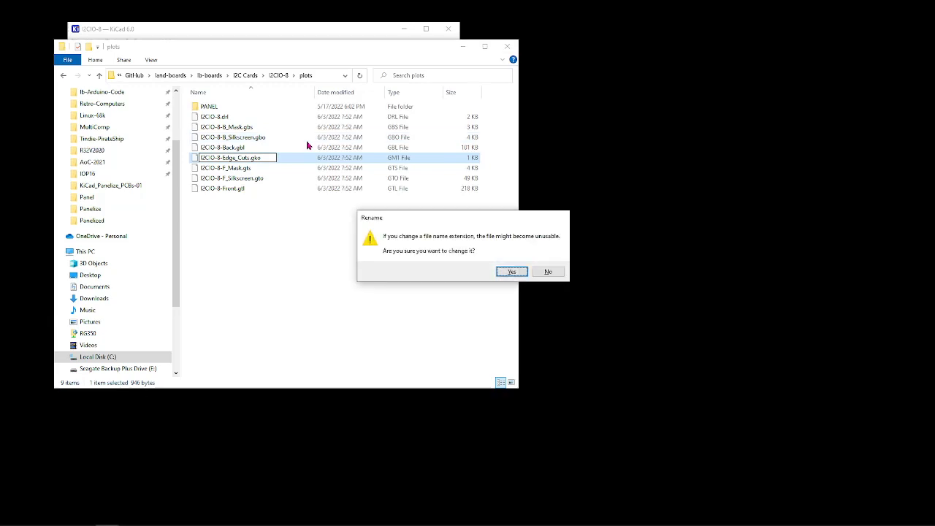
left_click(511, 272)
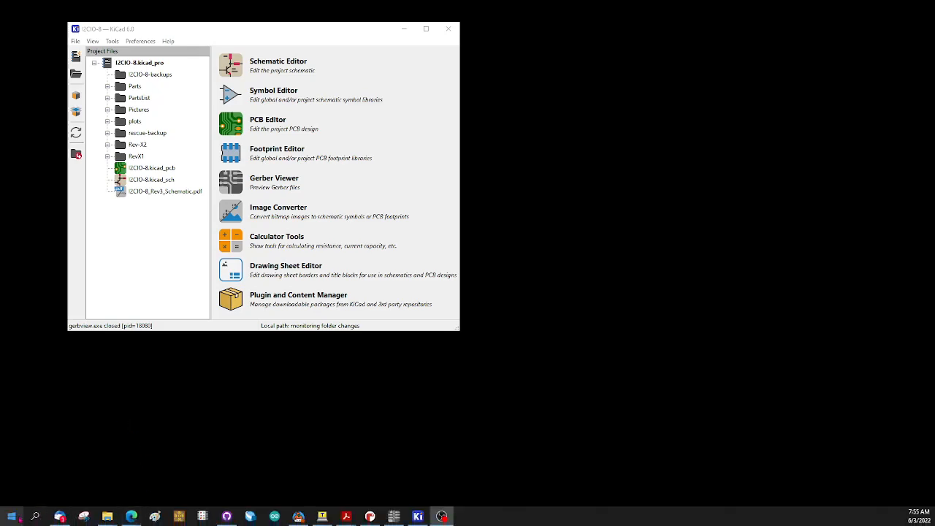
- Launch Gerber Panelizer, then reposition and enlarge its window
left_click(12, 517)
left_click(232, 244)
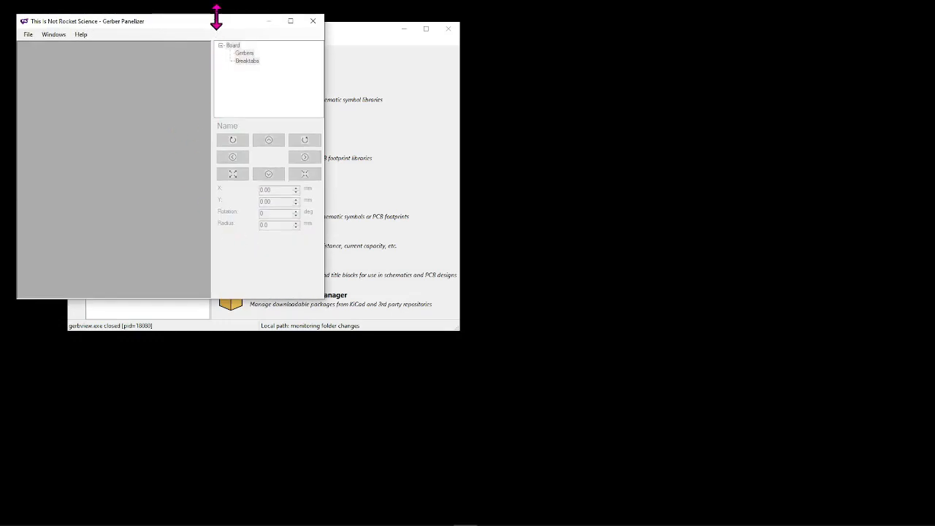
left_click_drag(215, 20, 301, 32)
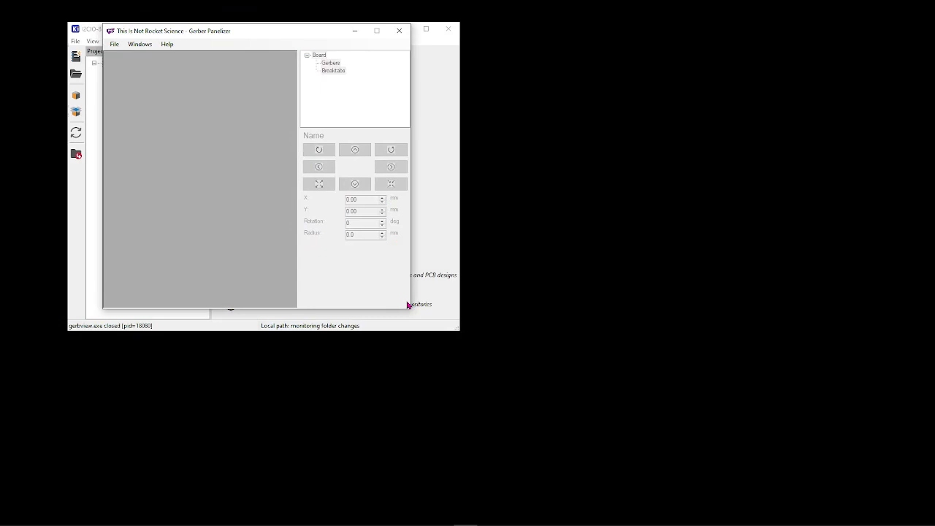
left_click_drag(409, 310, 674, 458)
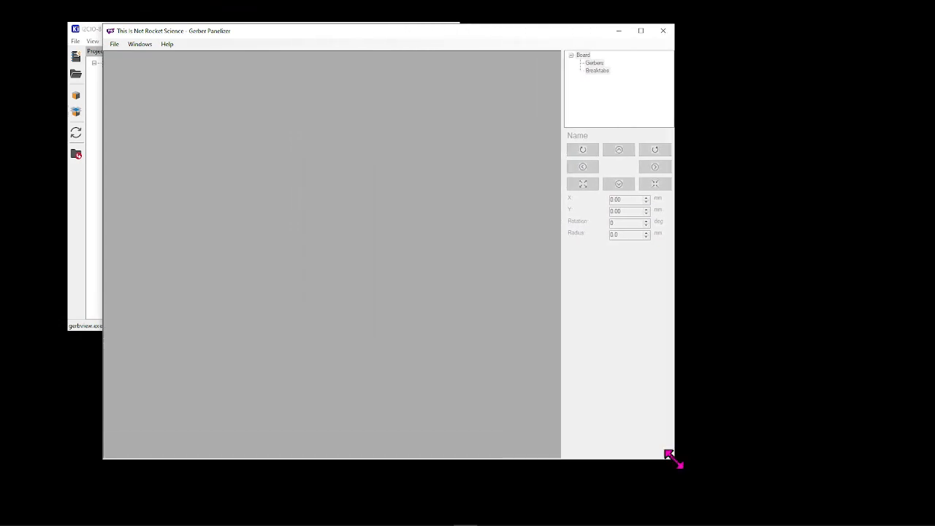
- Open the Help/Workflow page, review its usage notes on Gerber file extensions and panel rules, and move the browser out of the way
left_click(169, 45)
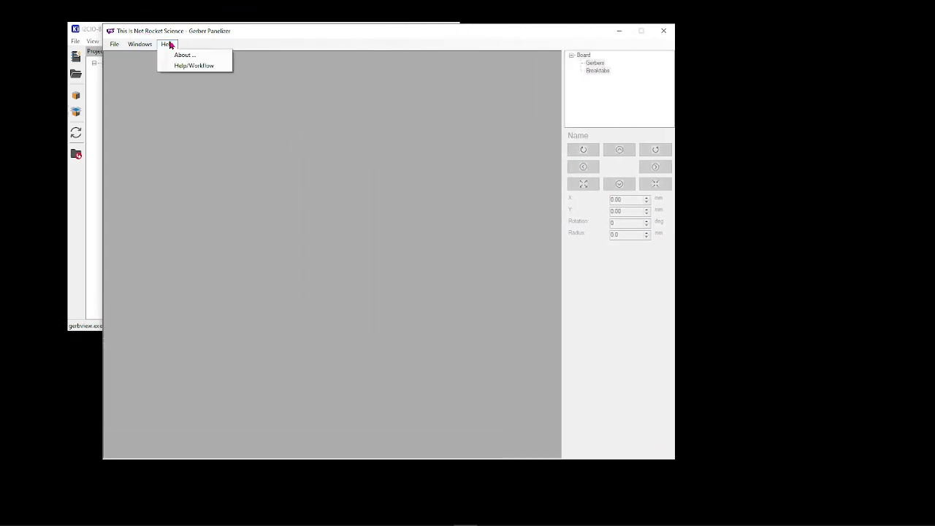
left_click(195, 66)
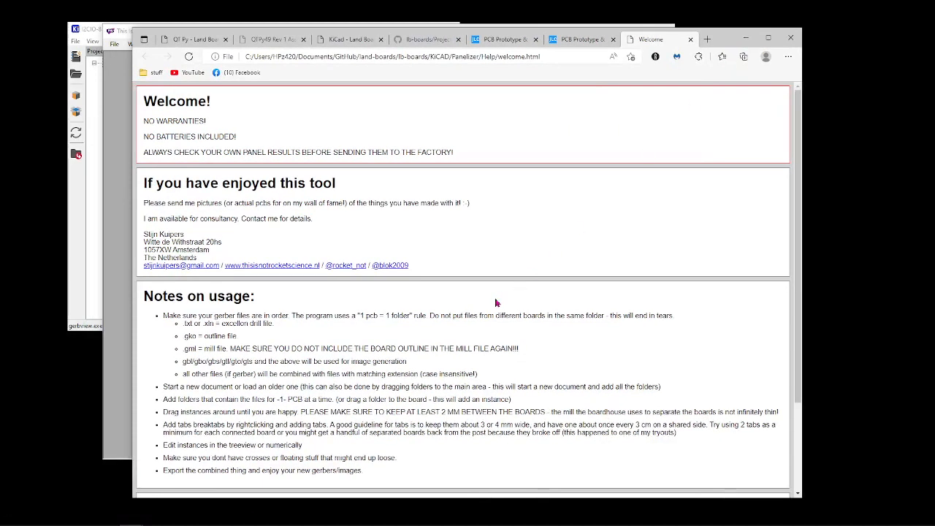
scroll(495, 298, "down", 2)
scroll(521, 274, "up", 2)
left_click_drag(724, 42, 0, 37)
- Create a new panel set in Gerber Panelizer and maximize the window
left_click(114, 46)
left_click(115, 45)
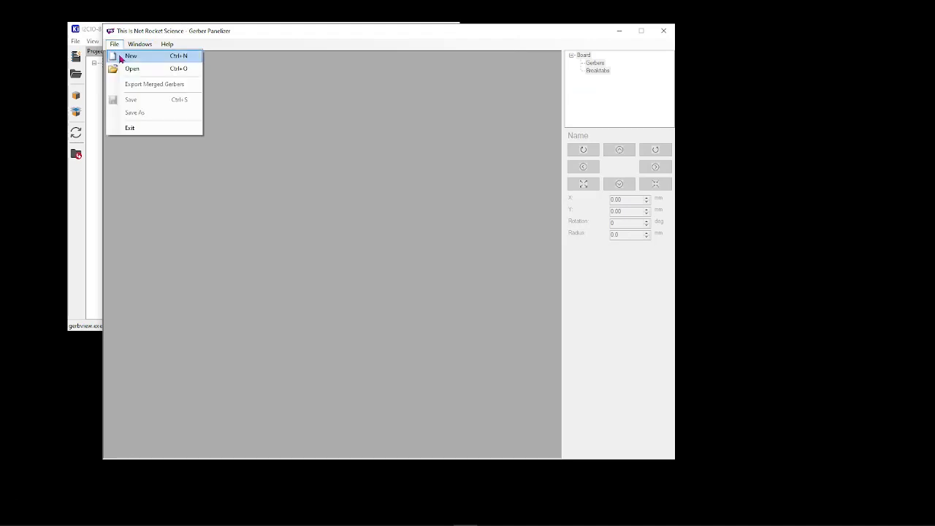
left_click(121, 59)
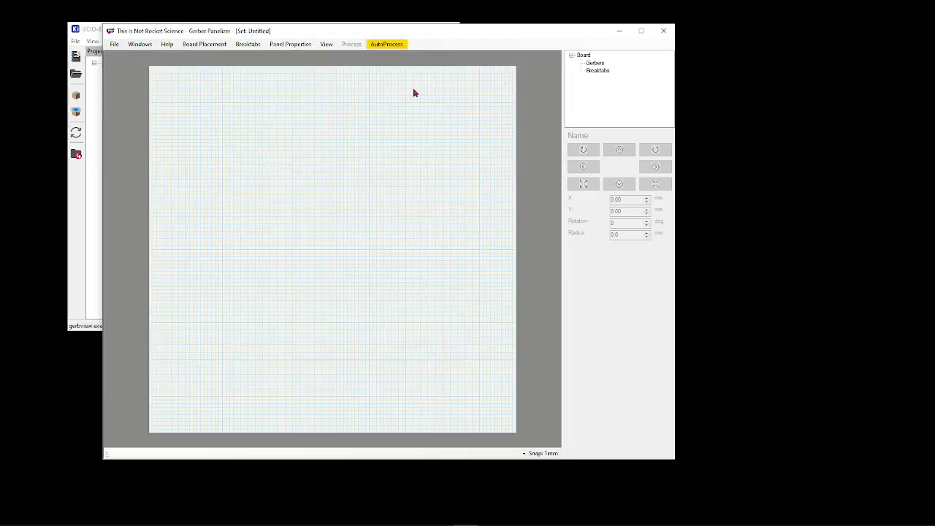
left_click(649, 36)
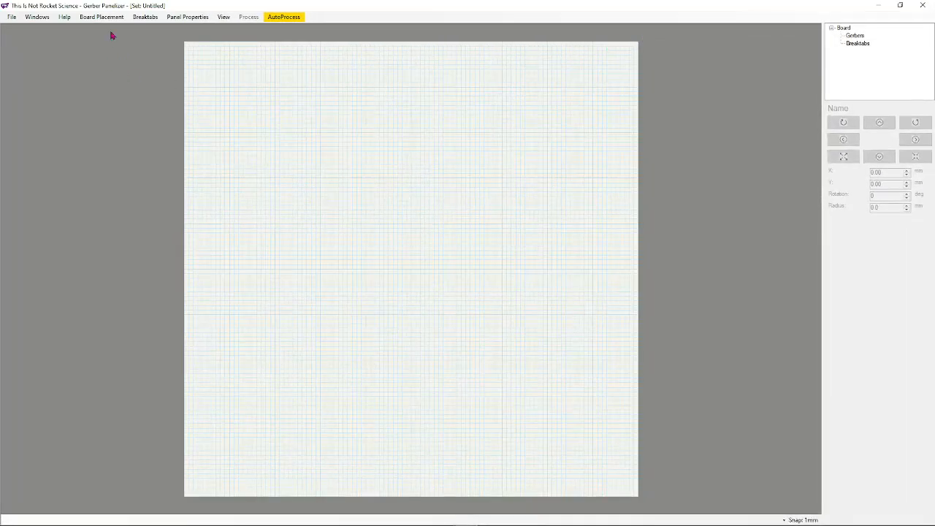
- Add the Gerber folder Documents > GitHub > land-boards > lb-boards > I2C Cards > I2CIO-8 > plots to the panel
left_click(112, 21)
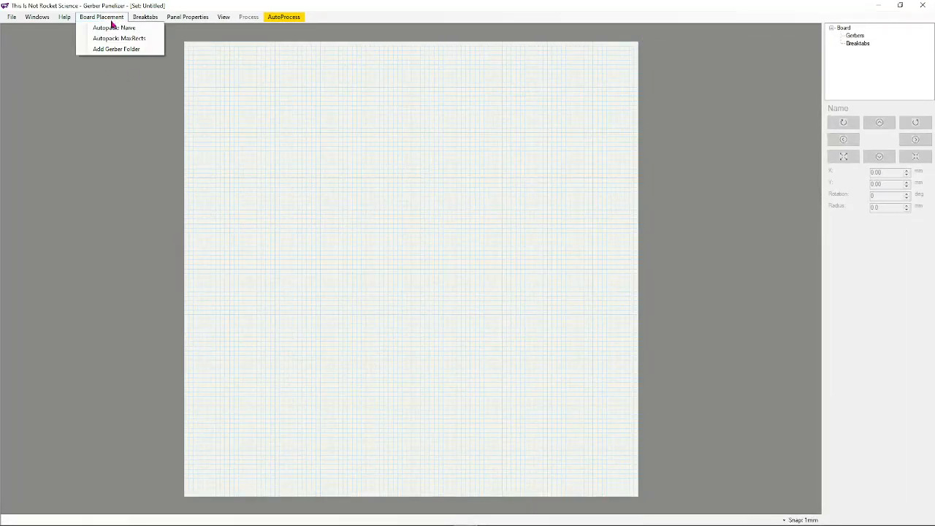
left_click(108, 49)
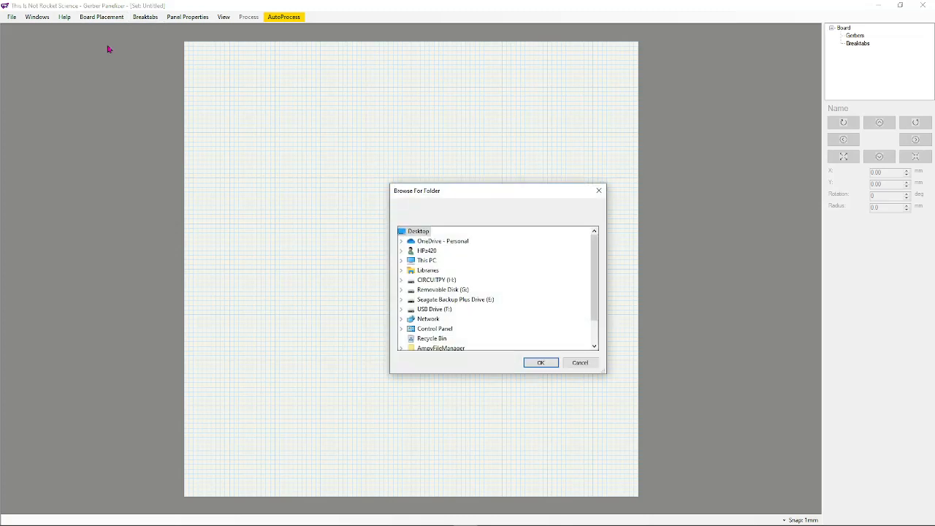
left_click(401, 270)
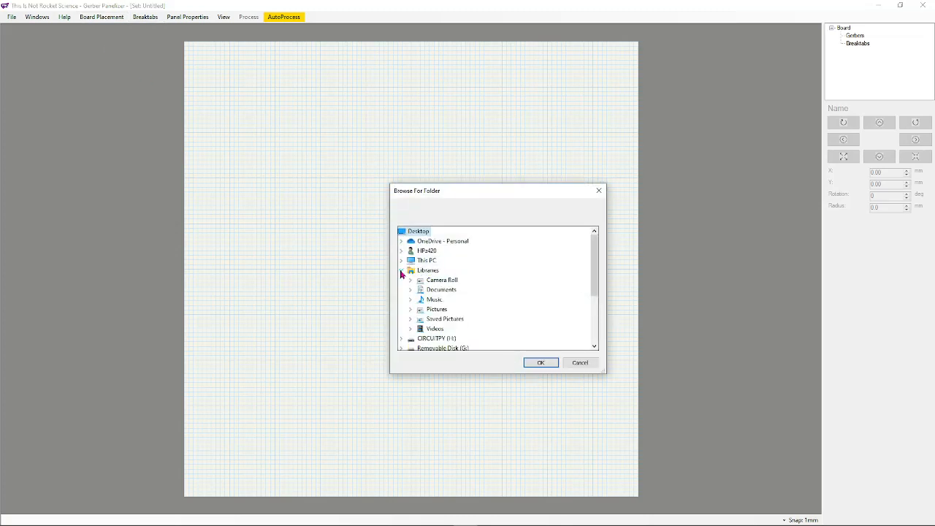
left_click(411, 291)
scroll(419, 274, "down", 1)
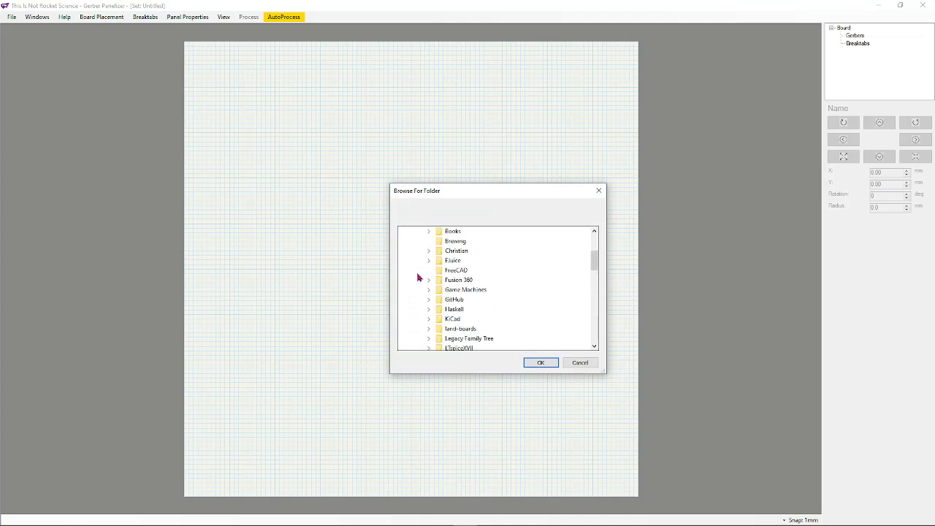
left_click(429, 300)
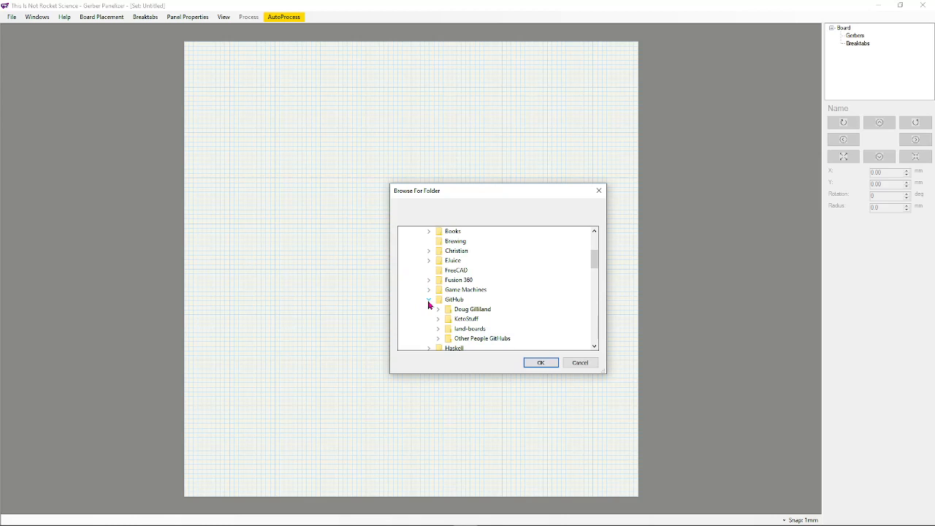
left_click(439, 337)
scroll(431, 313, "down", 1)
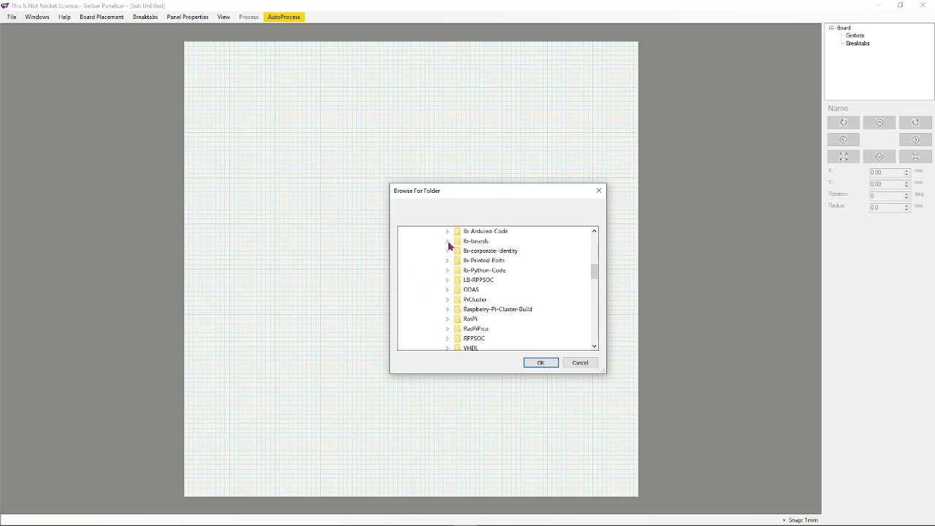
left_click(448, 242)
scroll(452, 281, "down", 2)
left_click(457, 301)
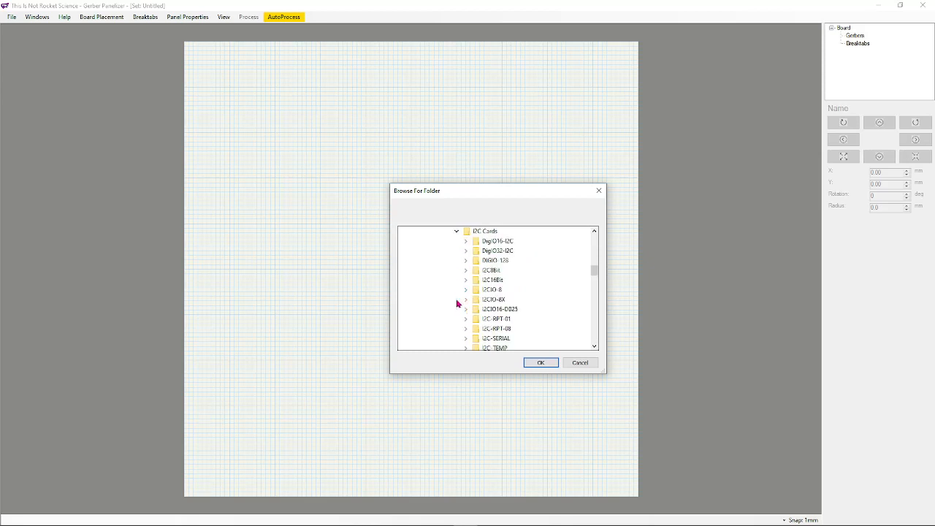
left_click(467, 292)
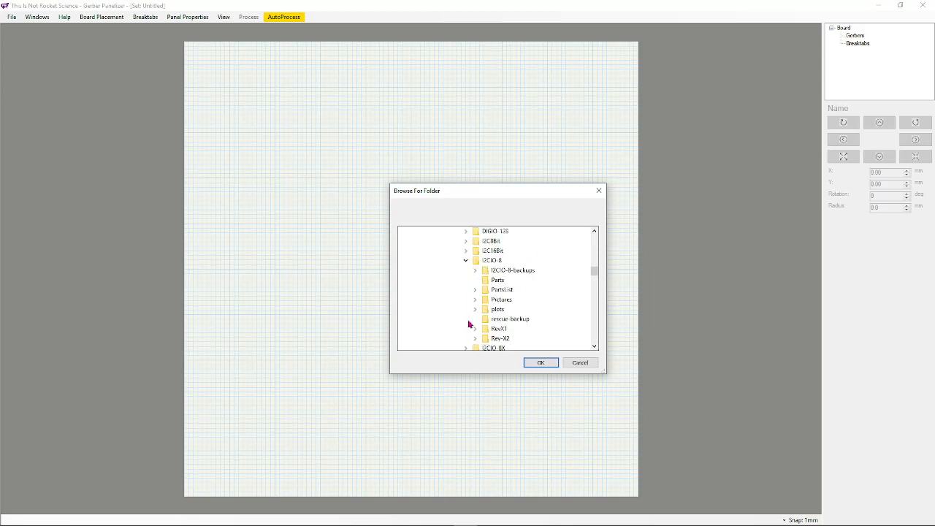
left_click(498, 309)
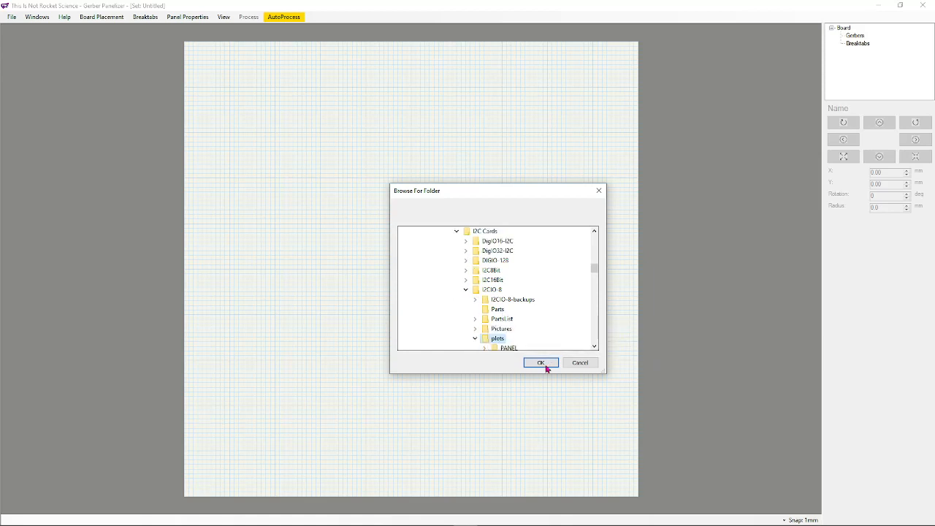
left_click(541, 364)
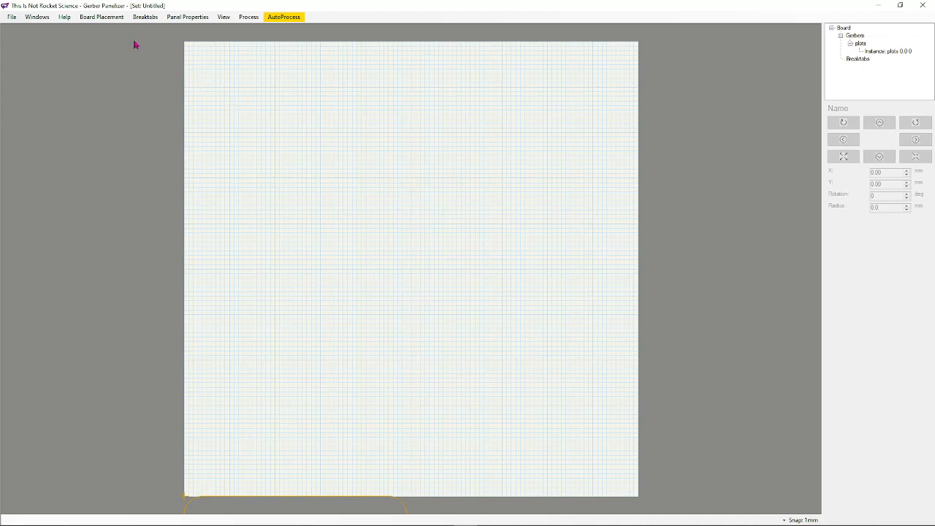
- Autopack the board onto the panel with the Naive method, and add a second instance directly above it at X 0, Y 100 mm
left_click(106, 20)
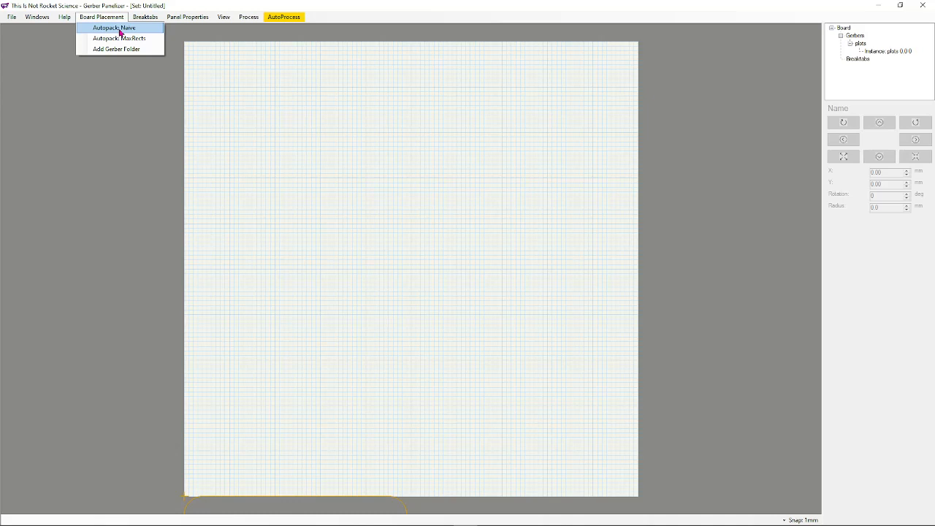
left_click(120, 33)
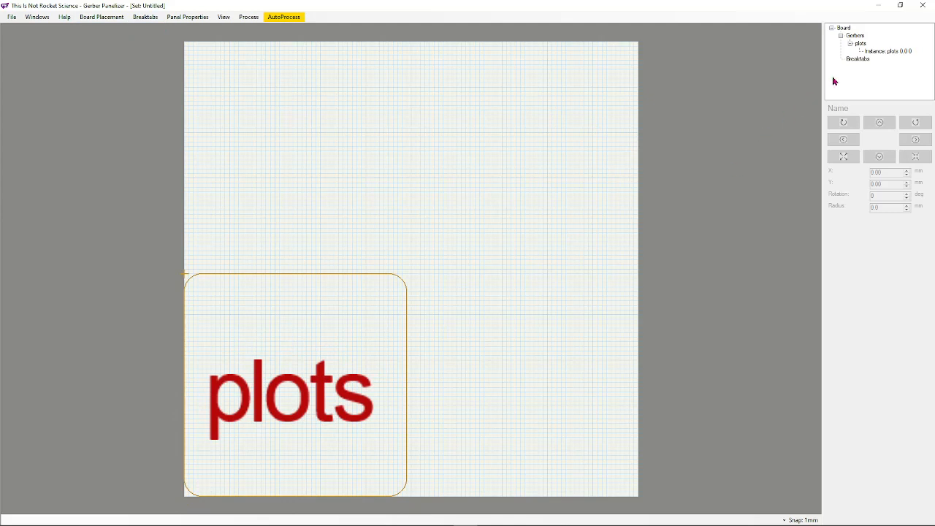
left_click(885, 52)
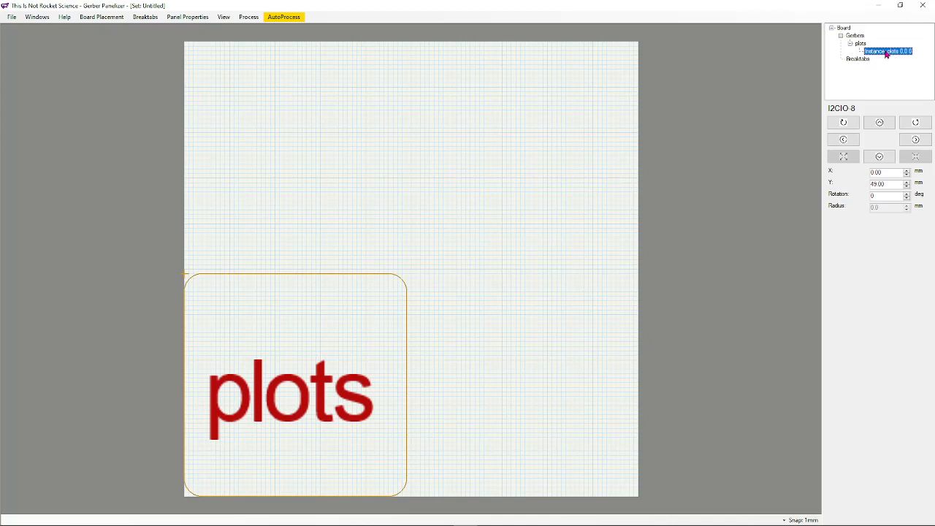
right_click(887, 54)
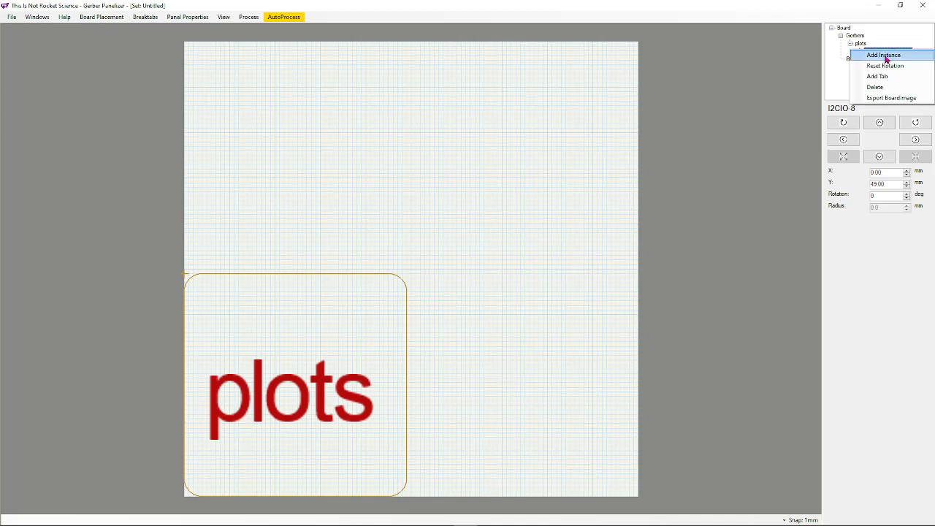
left_click(885, 56)
left_click_drag(203, 162, 390, 182)
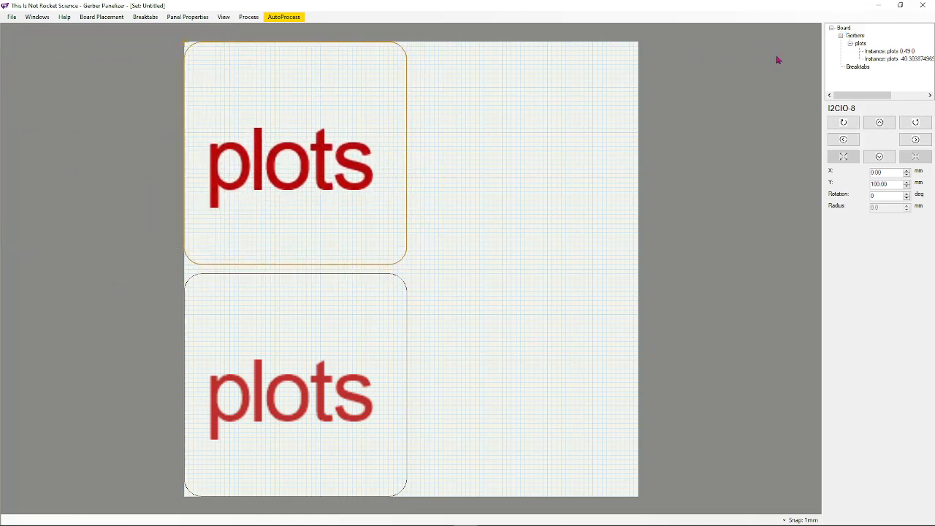
- Add two more instances of the plots board and move one instance to the panel's upper-right quarter at X 51, Y 100 mm
left_click(877, 53)
right_click(877, 54)
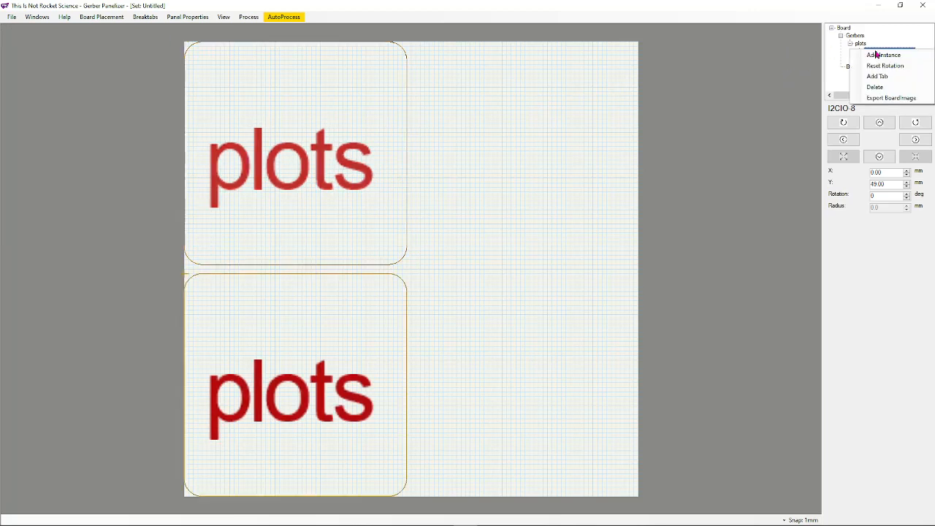
left_click(880, 55)
left_click_drag(188, 63, 422, 116)
right_click(861, 44)
left_click(879, 49)
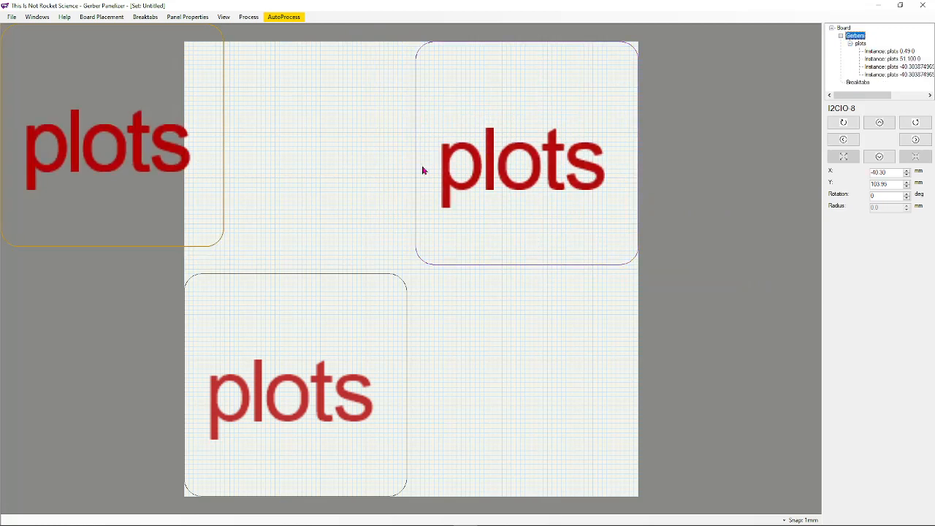
- Move the two off-panel instances into the lower-right and upper-left quarters, and align all four boards with Autopack Naive
left_click_drag(217, 182, 593, 422)
left_click_drag(223, 228, 338, 194)
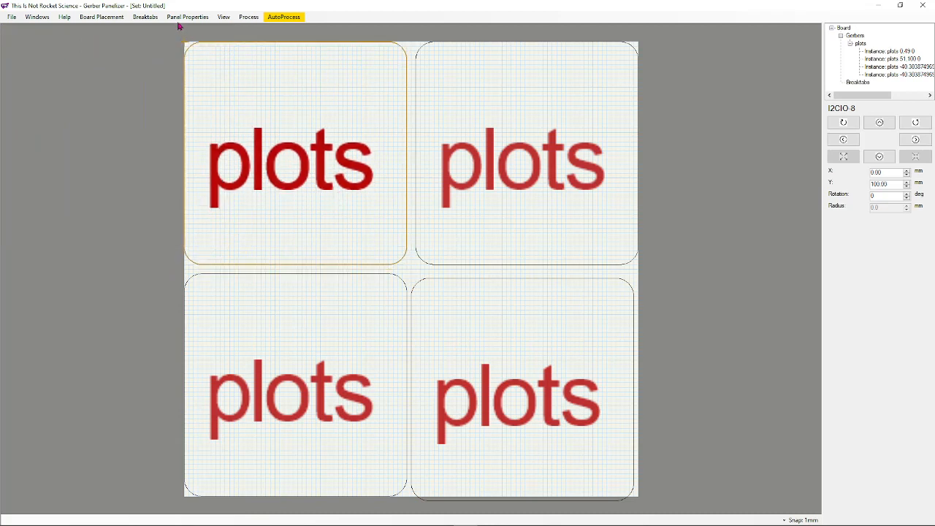
left_click(98, 18)
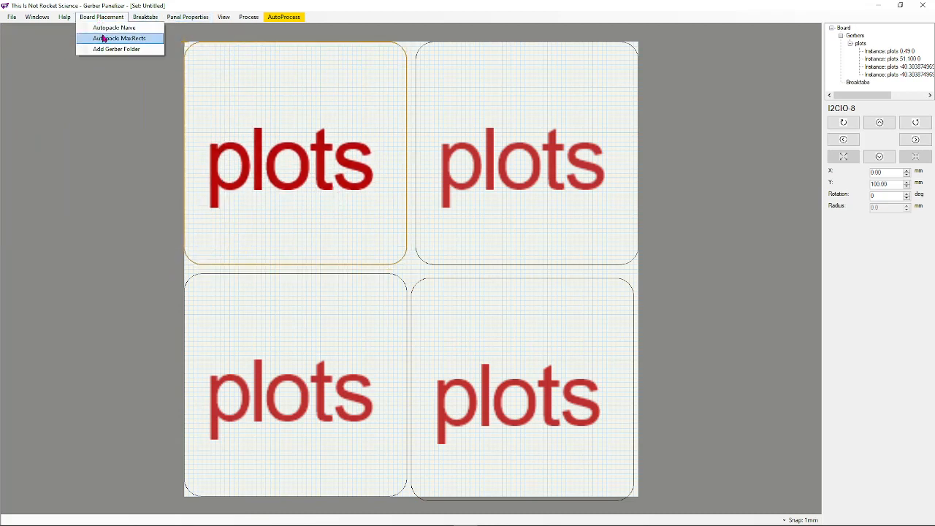
left_click(108, 28)
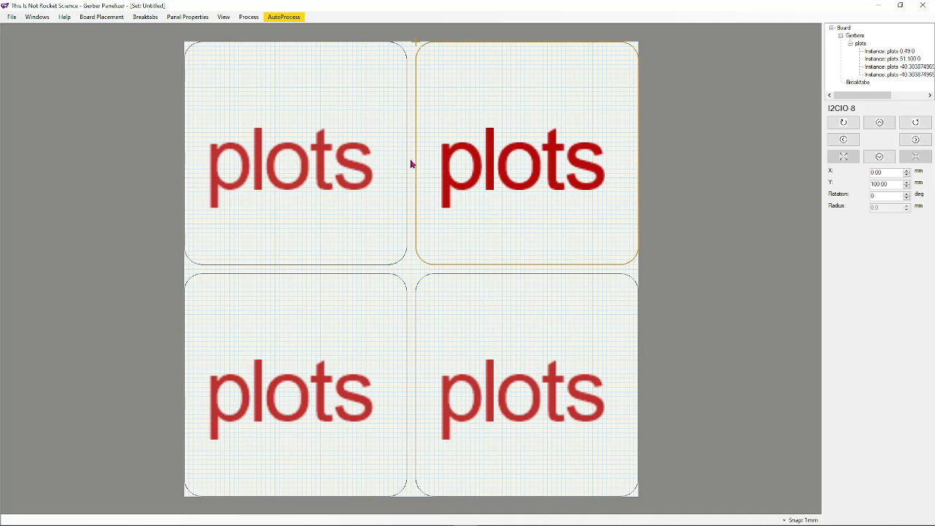
- Insert a break tab, set it to X 10, Y 10 mm, and move it between the two left boards at about X 9, Y 50 mm
left_click(140, 20)
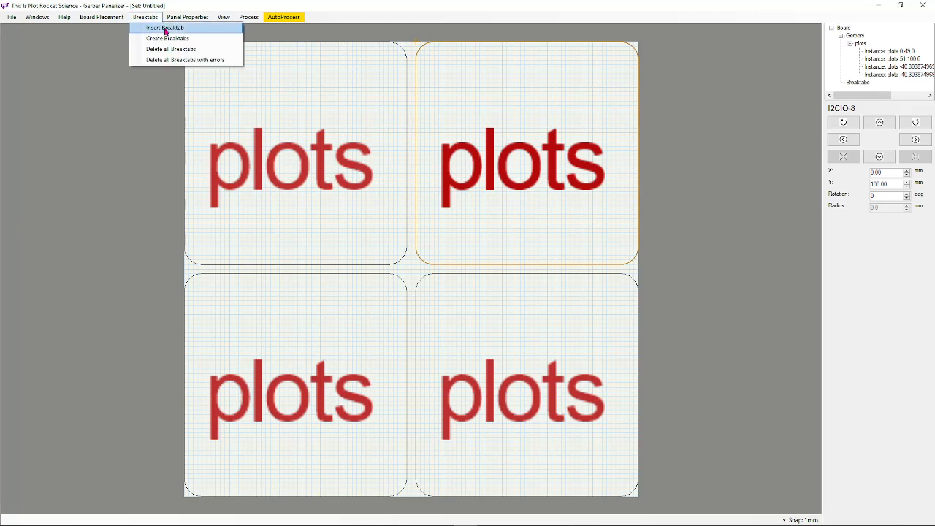
left_click(165, 29)
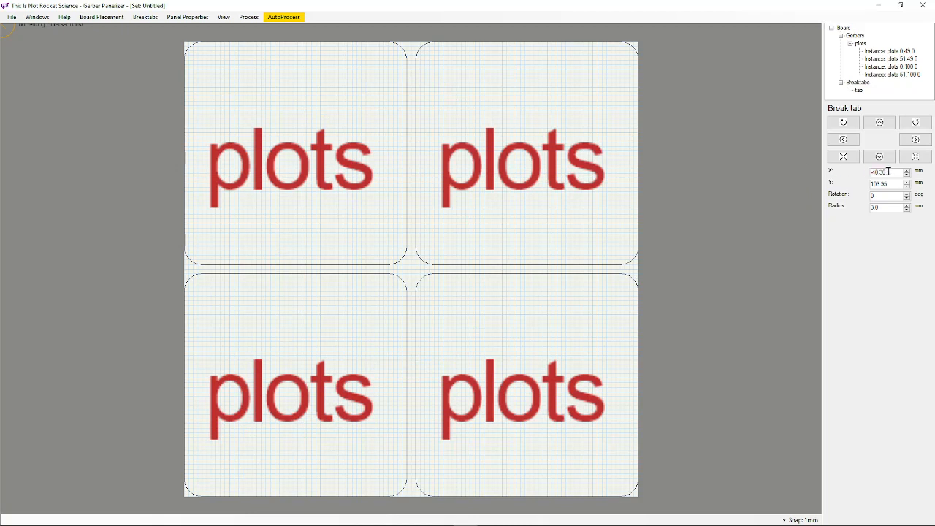
left_click_drag(888, 172, 845, 176)
type("1")
left_click_drag(889, 183, 852, 190)
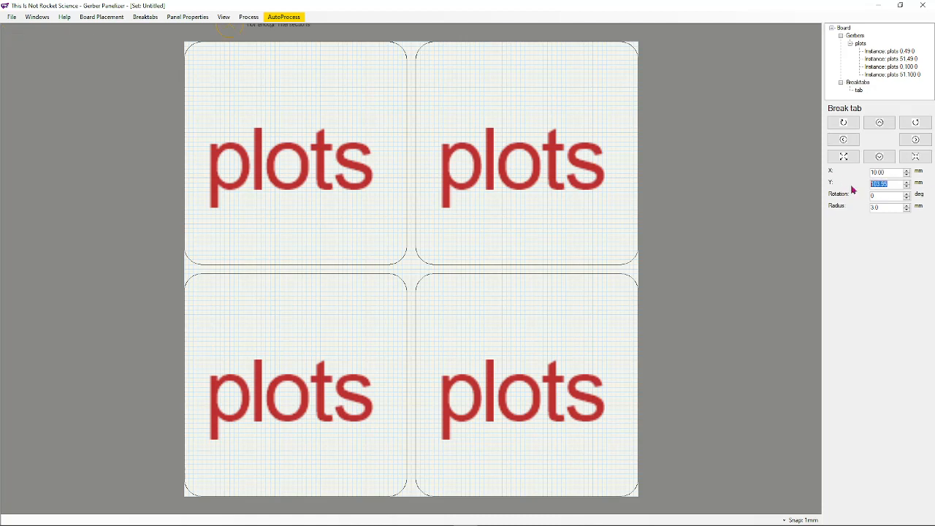
type("10")
key("Return")
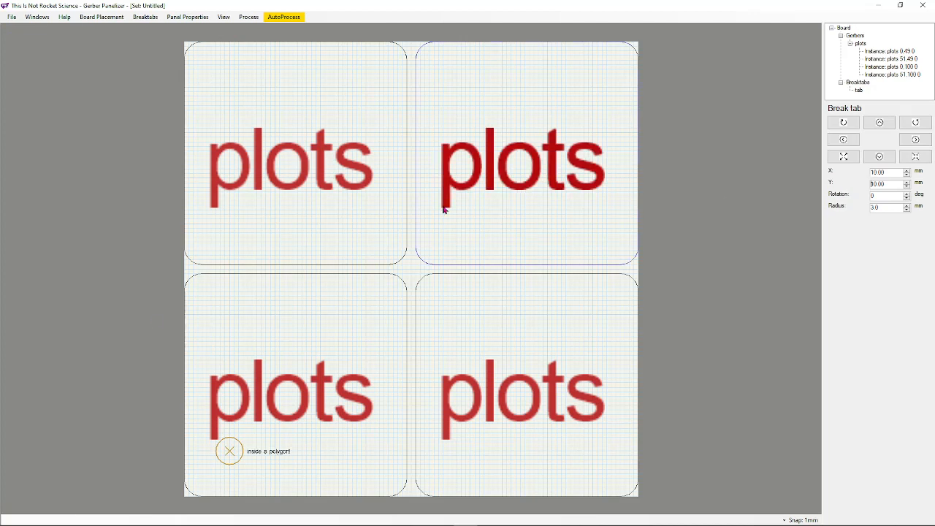
mouse_move(228, 453)
left_mouse_down()
mouse_move(242, 306)
mouse_move(225, 270)
left_mouse_up()
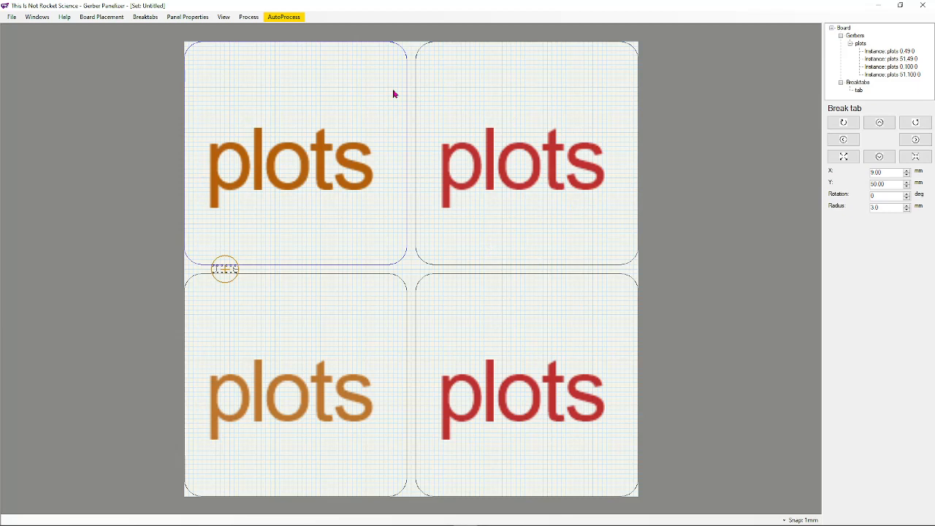
- Insert a second break tab at X 10, Y 10 mm and move it between the left boards at about X 36, Y 50 mm
left_click(138, 20)
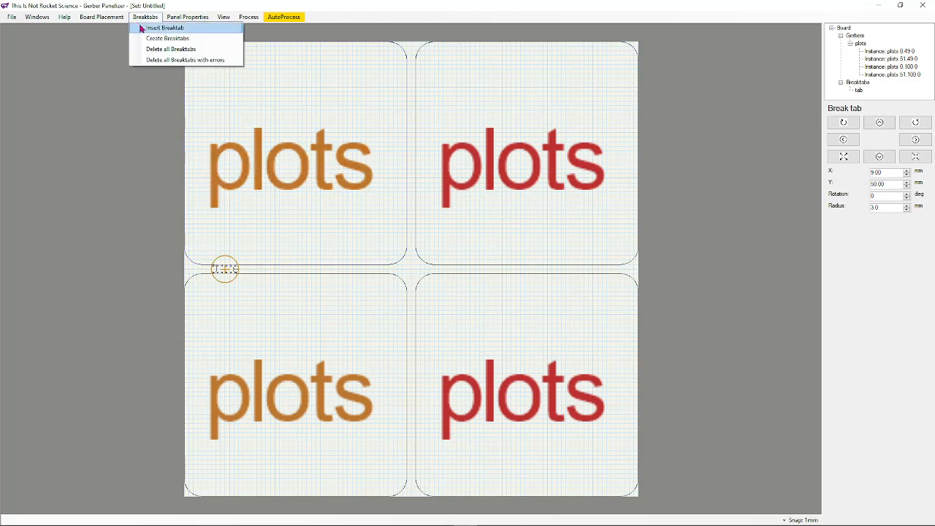
left_click(141, 26)
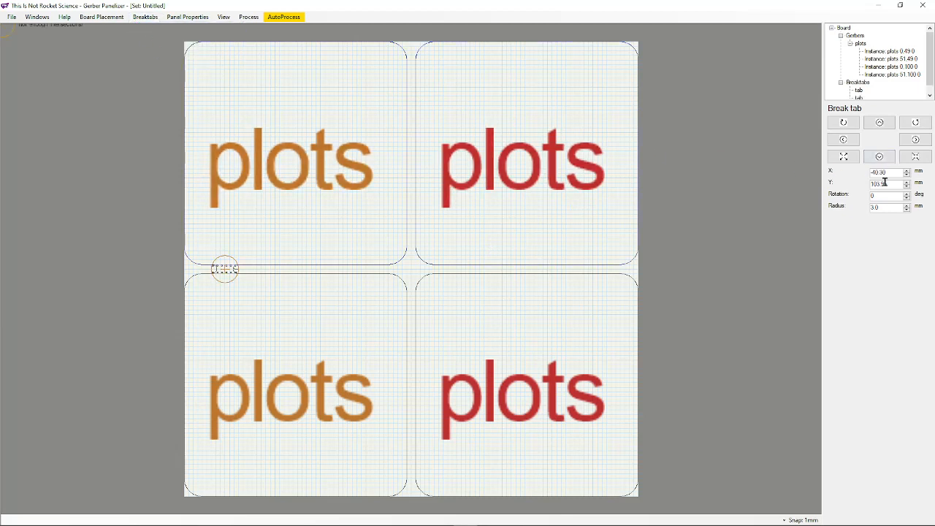
left_click_drag(890, 172, 777, 164)
type("10")
key("Tab")
type("1")
key("Return")
mouse_move(230, 451)
left_mouse_down()
mouse_move(345, 304)
mouse_move(348, 269)
left_mouse_up()
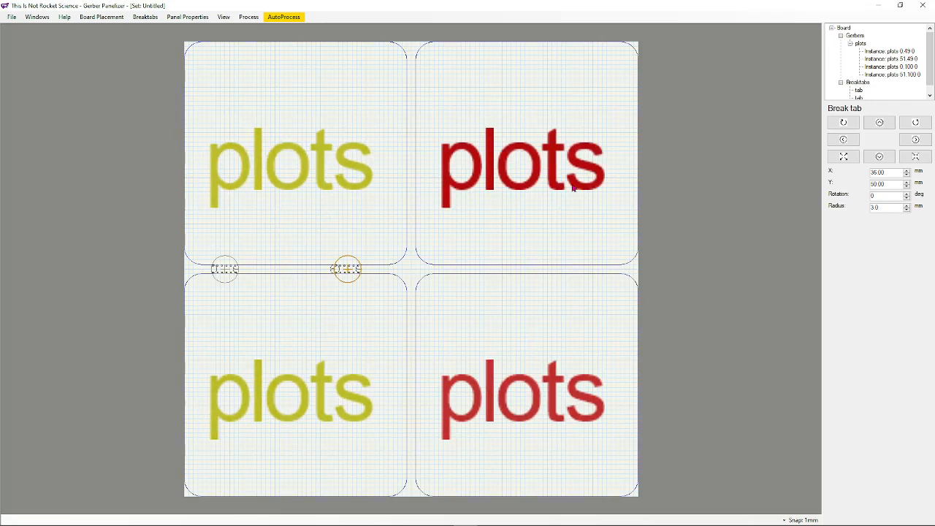
- Insert a third break tab at X 10, Y 10 mm and move it between the two right boards at about X 62, Y 50 mm
left_click(145, 16)
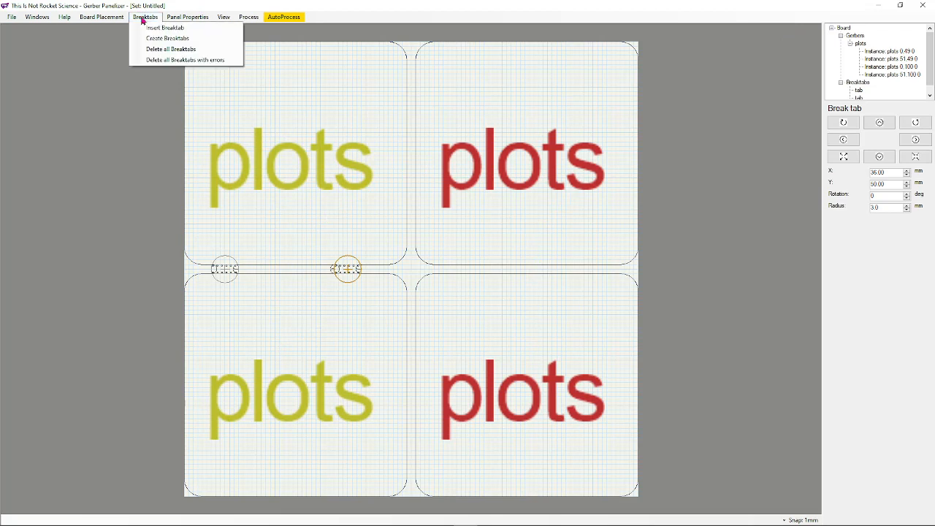
left_click(151, 29)
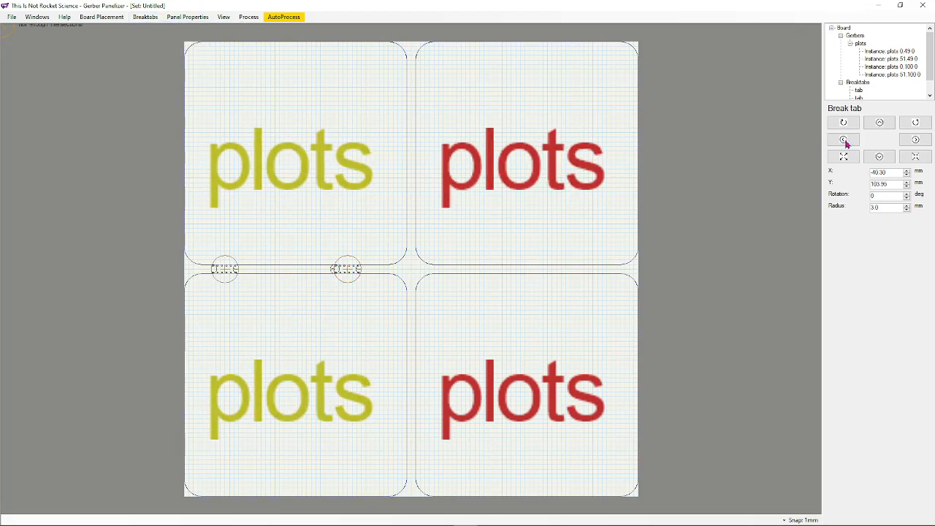
left_click_drag(896, 175, 835, 176)
type("10")
left_click_drag(895, 183, 837, 184)
type("1")
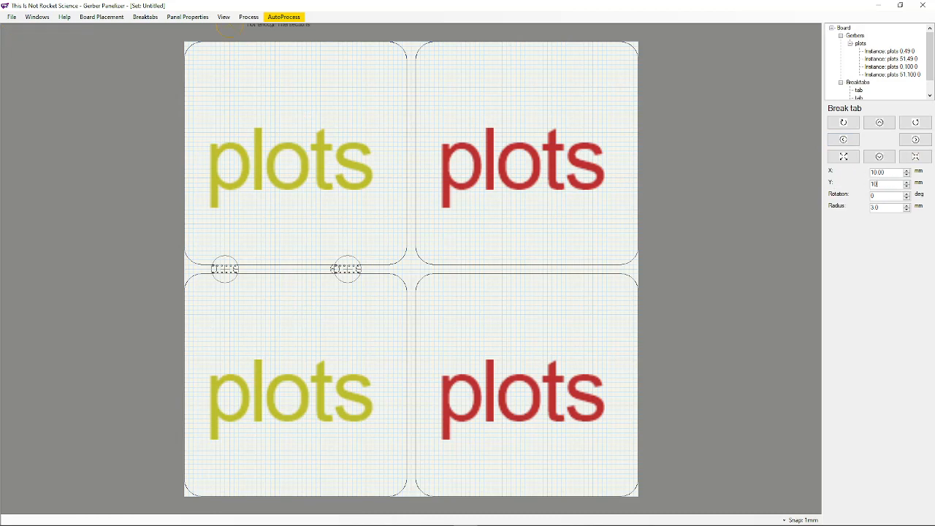
key("Return")
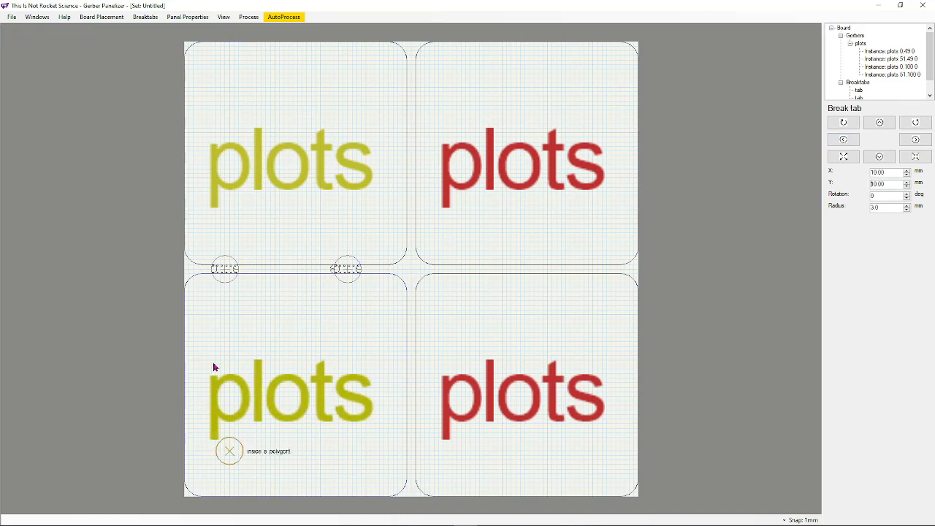
mouse_move(230, 453)
left_mouse_down()
mouse_move(466, 325)
mouse_move(467, 269)
left_mouse_up()
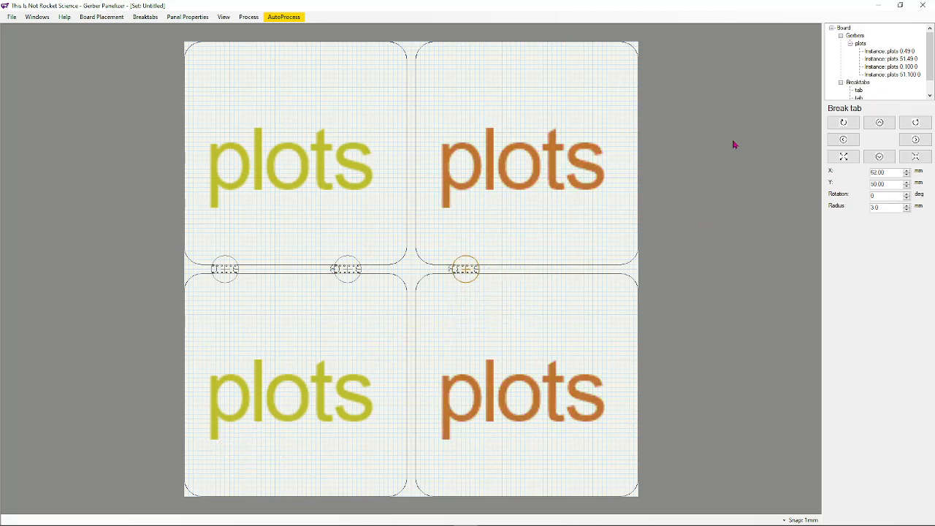
- Insert a fourth break tab at X 10, Y 10 mm and move it between the two right boards at about X 86, Y 50 mm
left_click(138, 17)
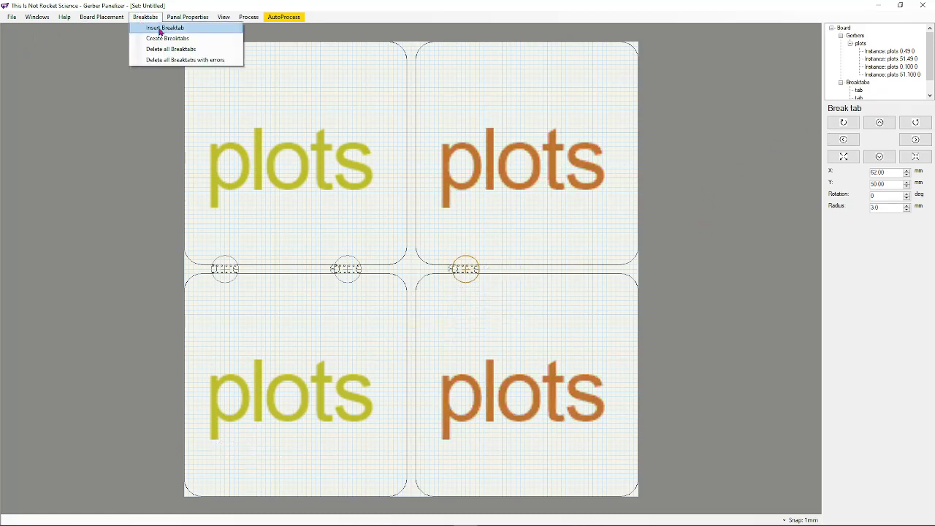
left_click(160, 28)
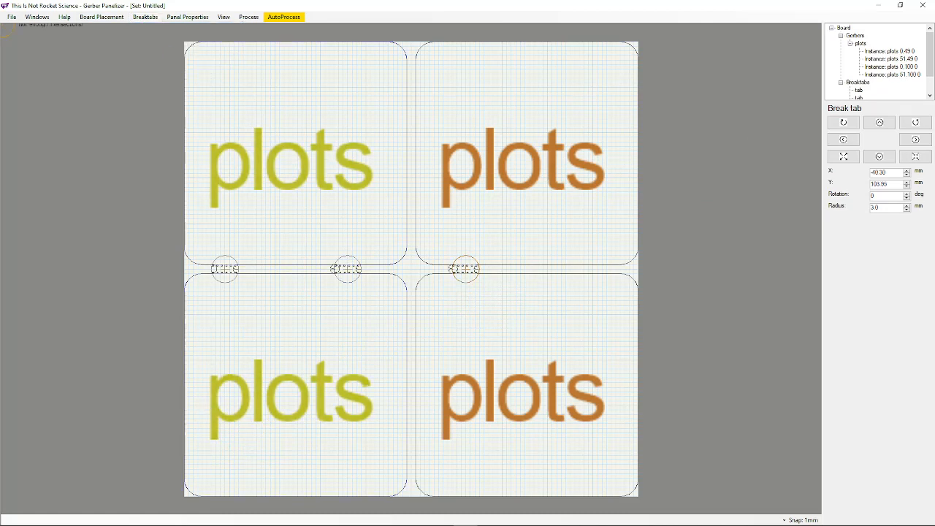
left_click_drag(891, 172, 830, 172)
type("10")
left_click_drag(891, 184, 866, 187)
type("10")
key("Return")
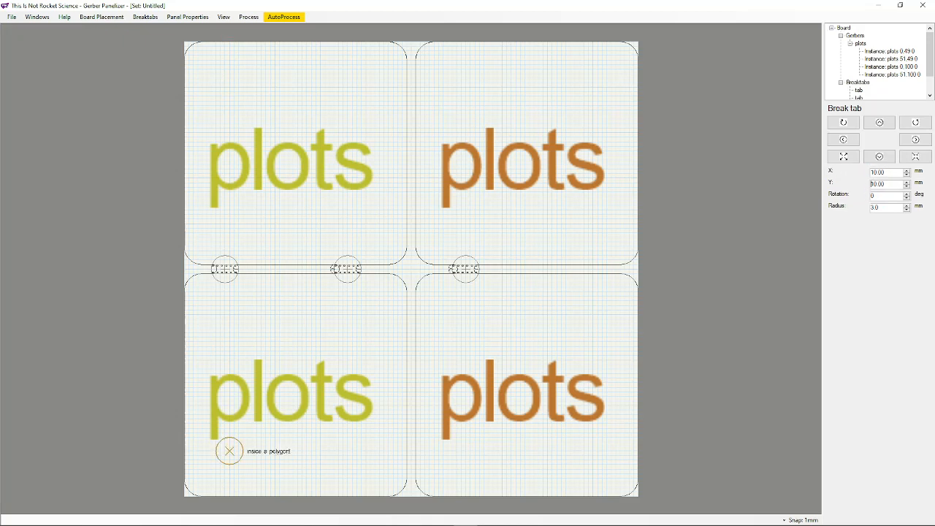
mouse_move(229, 449)
left_mouse_down()
mouse_move(457, 342)
mouse_move(575, 269)
left_mouse_up()
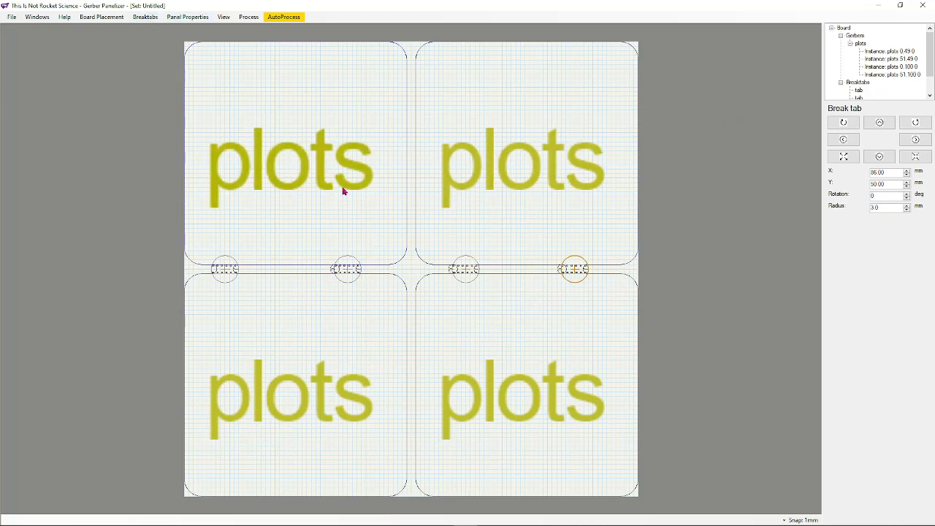
- Insert a fifth break tab at X 10, Y 10 mm and move it between the two upper boards at about X 50, Y 74 mm
left_click(140, 20)
left_click(145, 25)
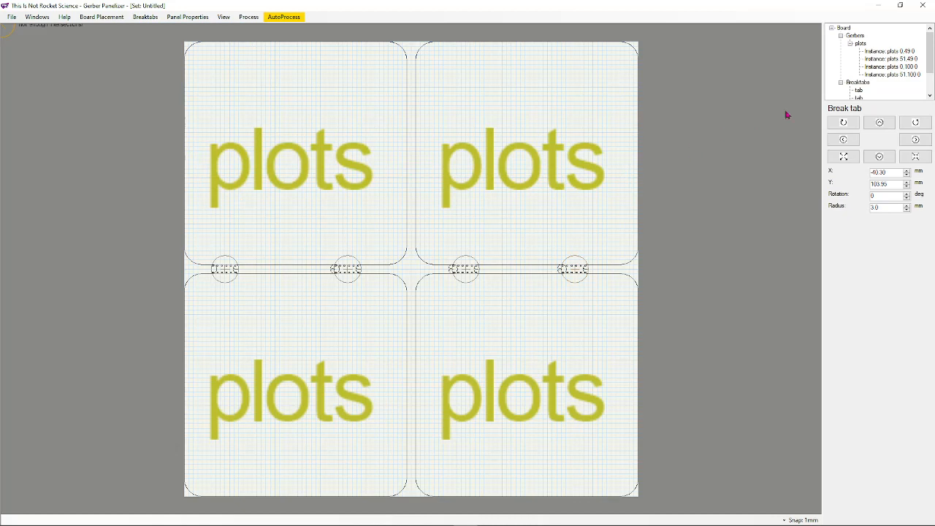
left_click_drag(892, 172, 855, 172)
type("10")
left_click_drag(896, 183, 833, 184)
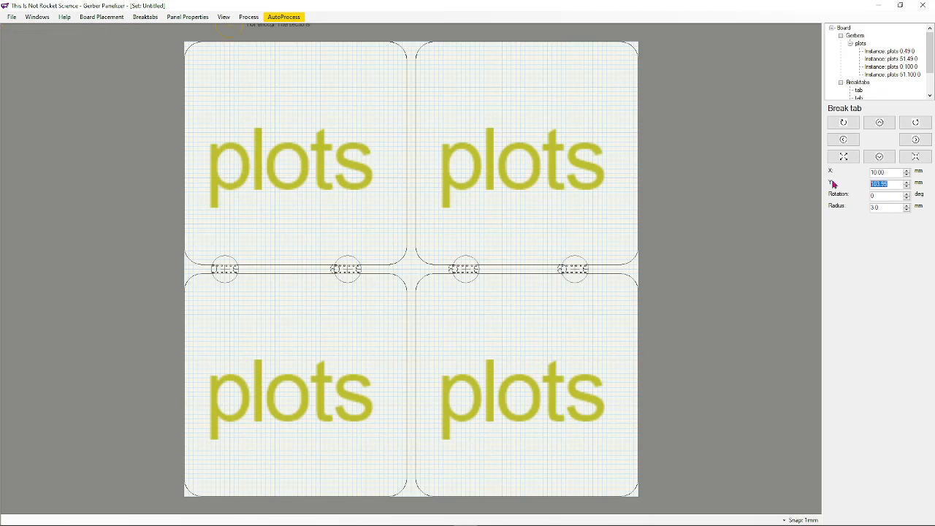
type("10")
key("Return")
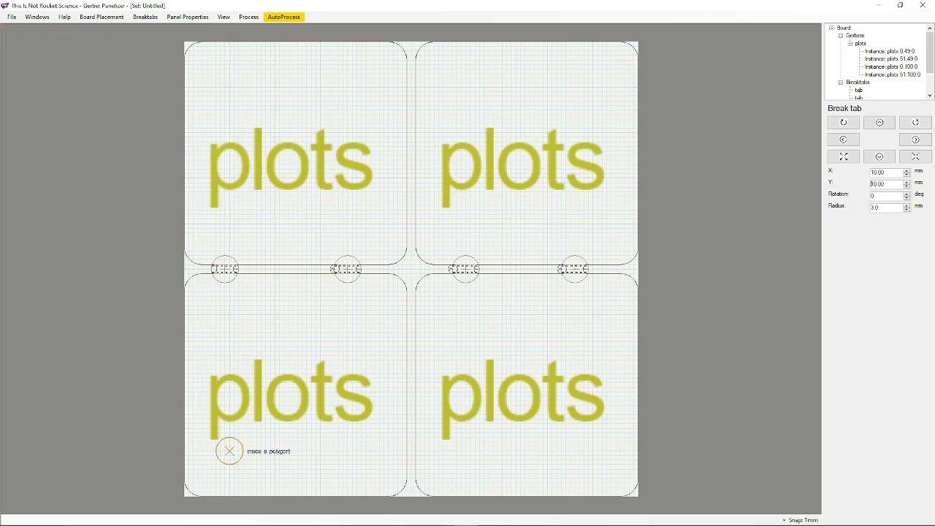
mouse_move(227, 452)
left_mouse_down()
mouse_move(432, 176)
mouse_move(412, 161)
left_mouse_up()
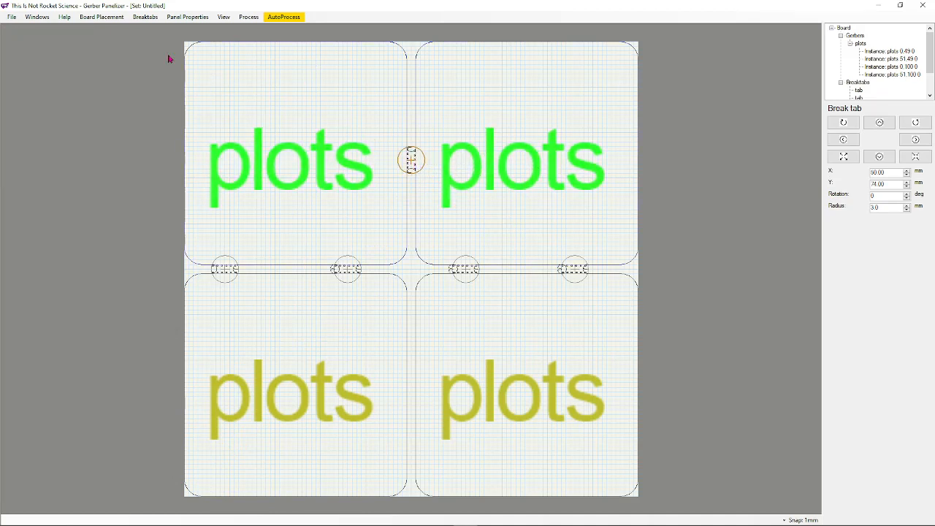
- Insert a sixth break tab at X 10, Y 10 mm and move it between the two lower boards at about X 50, Y 25 mm
left_click(135, 18)
left_click(149, 30)
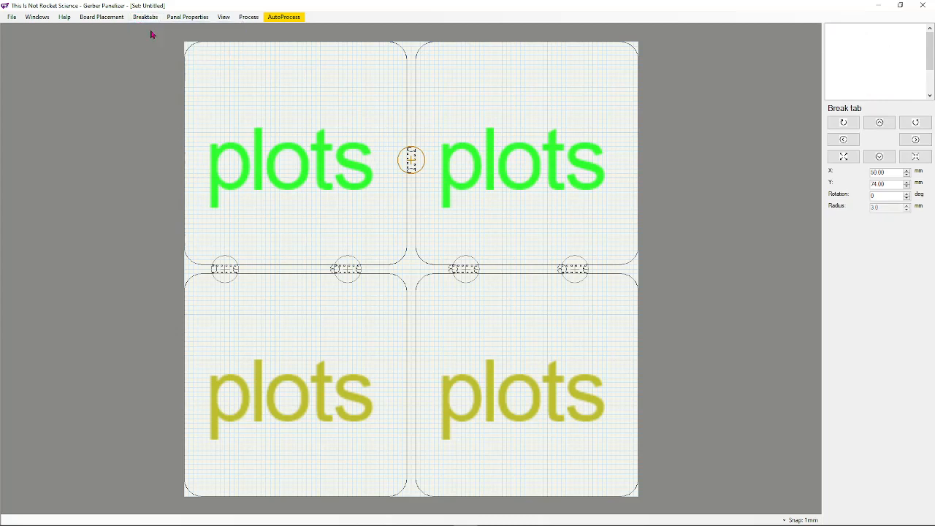
left_click_drag(890, 172, 833, 169)
type("10")
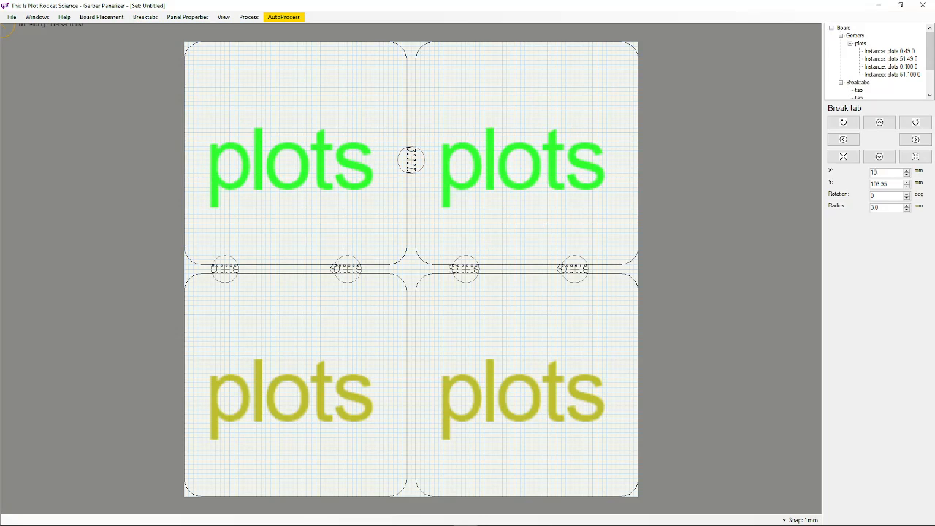
key("Tab")
type("10")
key("Return")
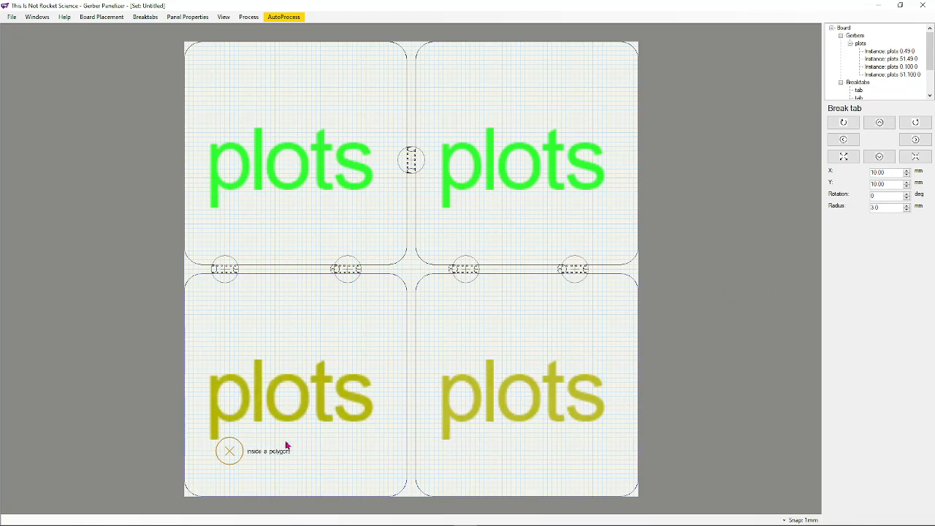
left_click_drag(229, 448, 413, 383)
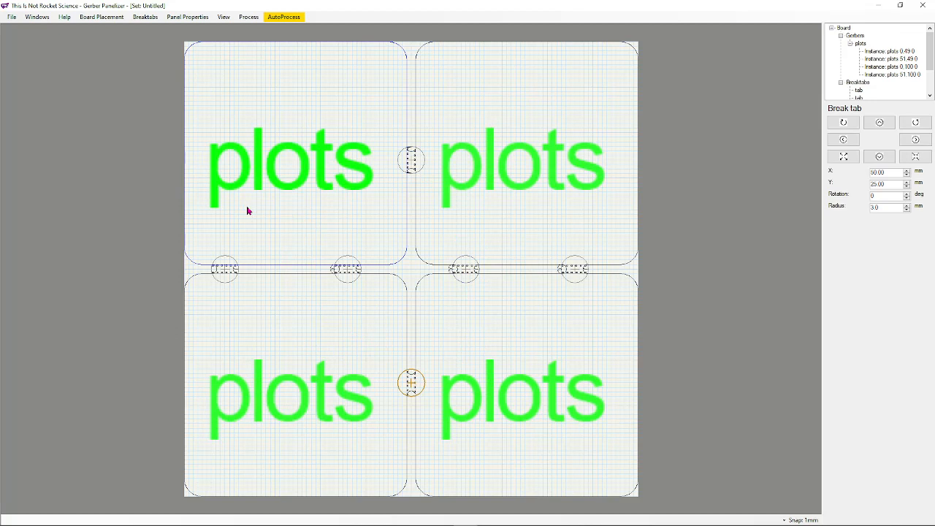
- Start saving the panel under a new name and browse to GitHub\land-boards\lb-boards\I2C Cards\I2CIO-8\plots\PANEL in Documents
left_click(11, 17)
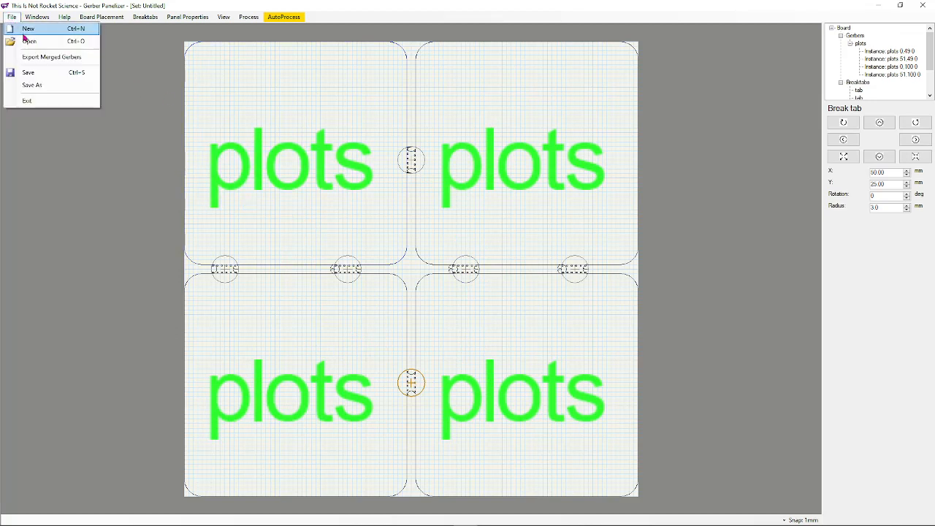
left_click(60, 88)
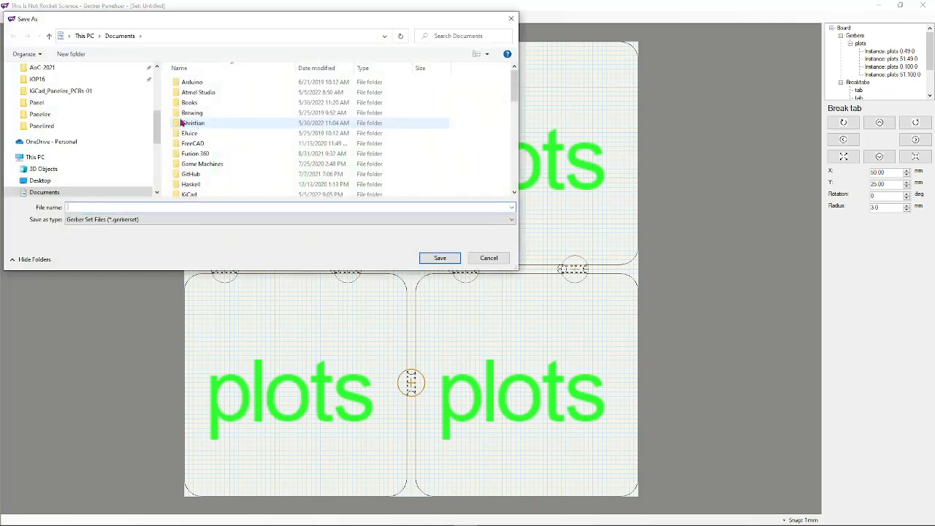
scroll(219, 124, "down", 3)
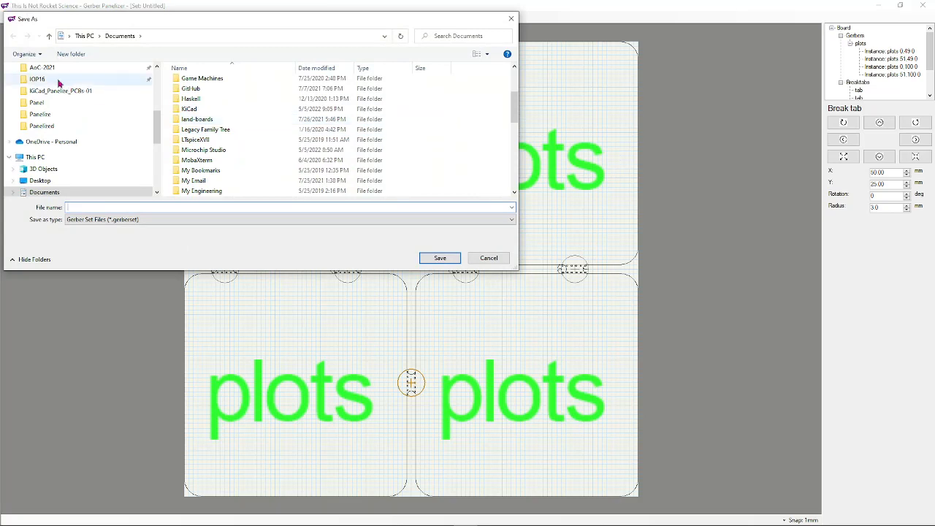
scroll(63, 86, "up", 1)
double_click(242, 88)
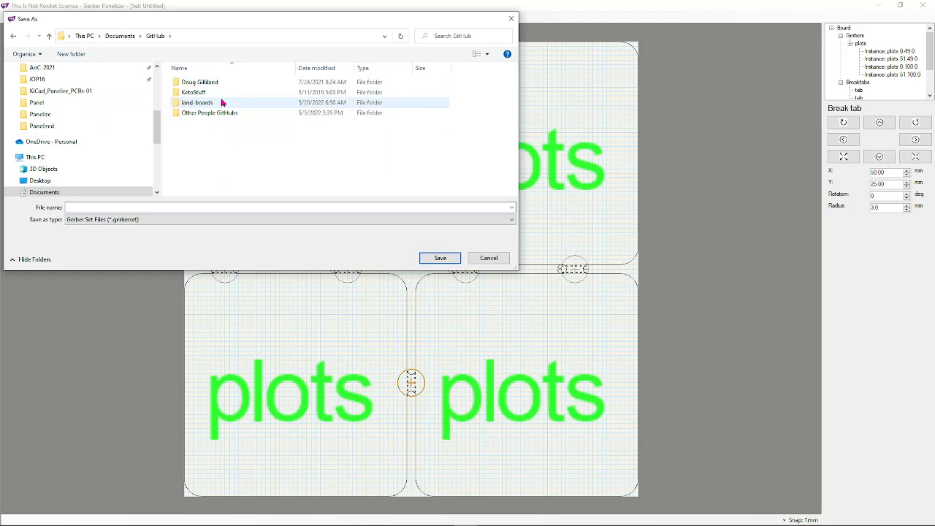
left_click(223, 102)
double_click(223, 102)
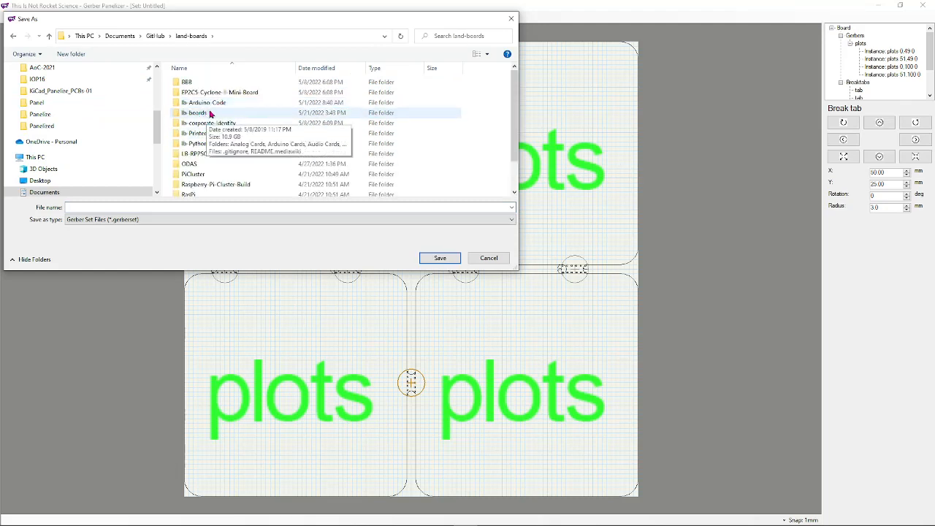
double_click(210, 113)
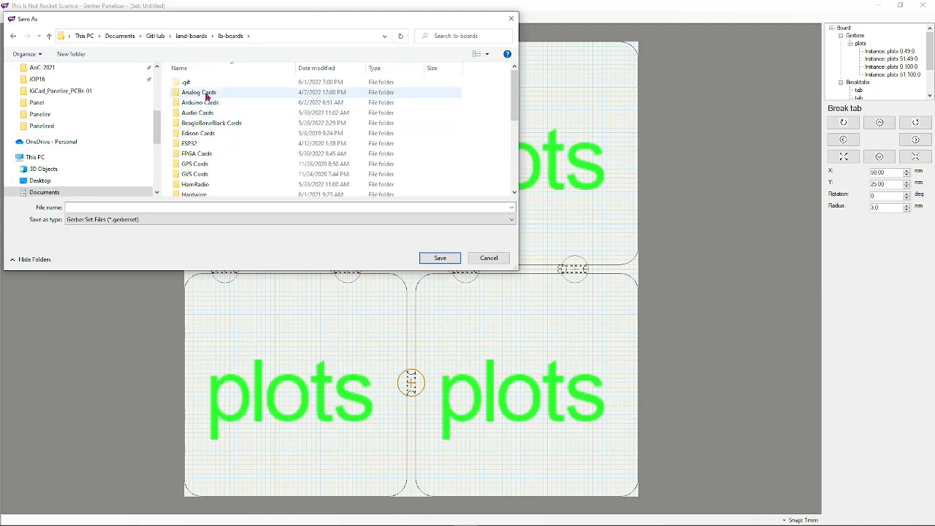
scroll(204, 179, "down", 1)
double_click(194, 180)
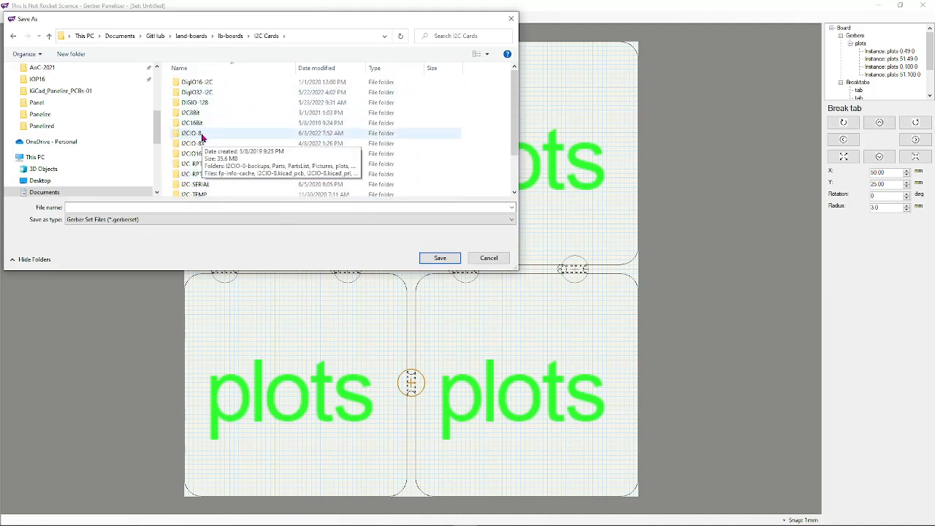
double_click(203, 135)
double_click(205, 123)
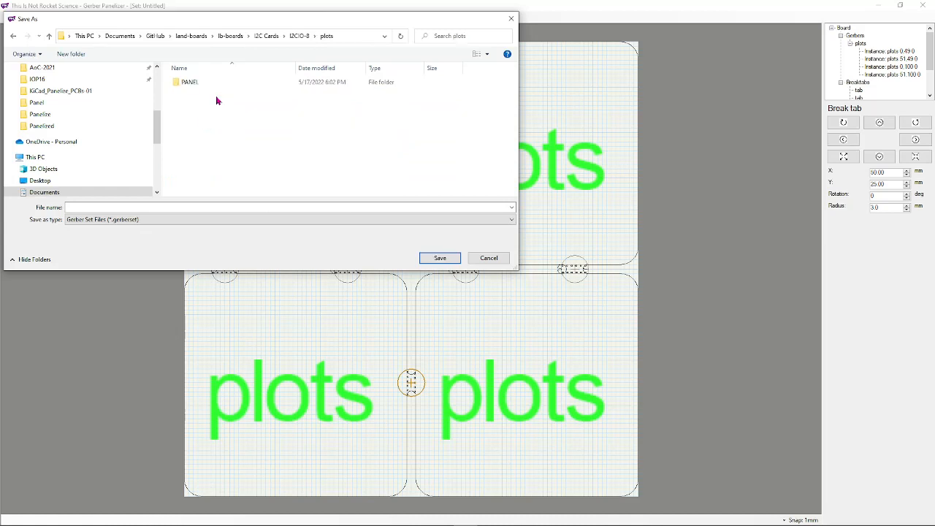
double_click(191, 82)
- Name the Gerber set file I2CIO8_4Panel and save it in the PANEL folder
left_click(133, 207)
type("I2")
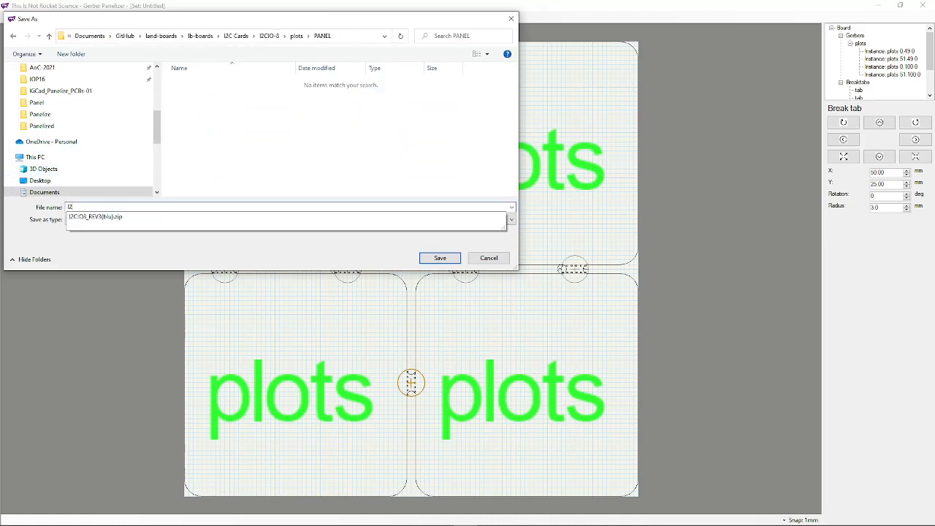
type("CIO8_4Panel")
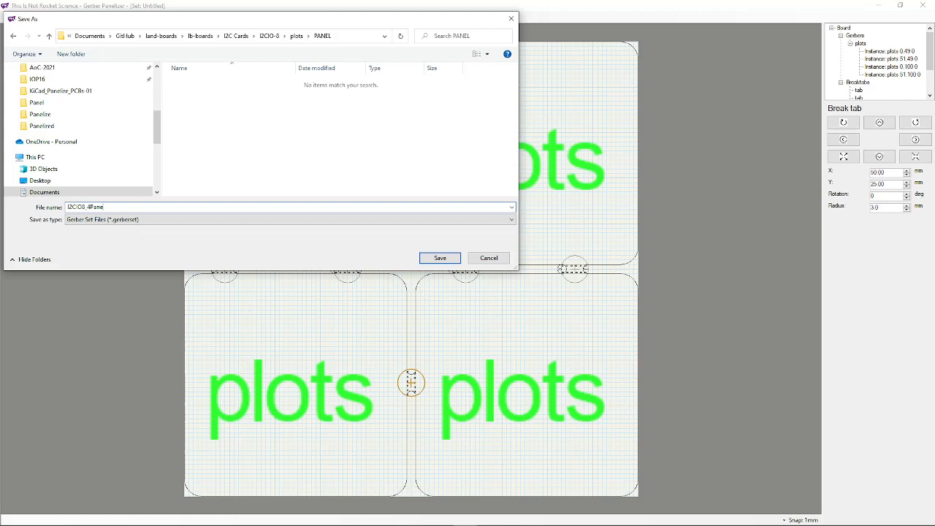
left_click(447, 258)
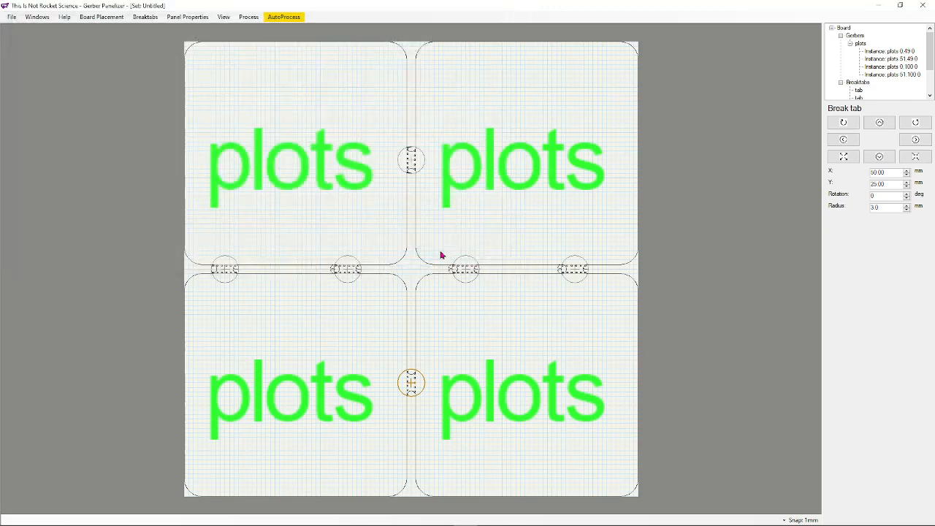
- Start exporting the merged Gerbers and expand the destination tree through Documents, GitHub and land-boards to lb-boards
left_click(11, 17)
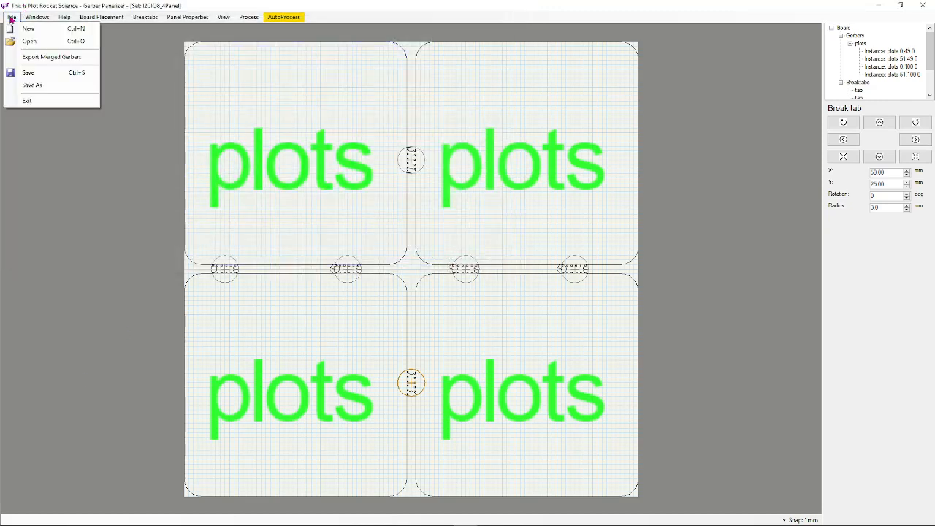
left_click(37, 64)
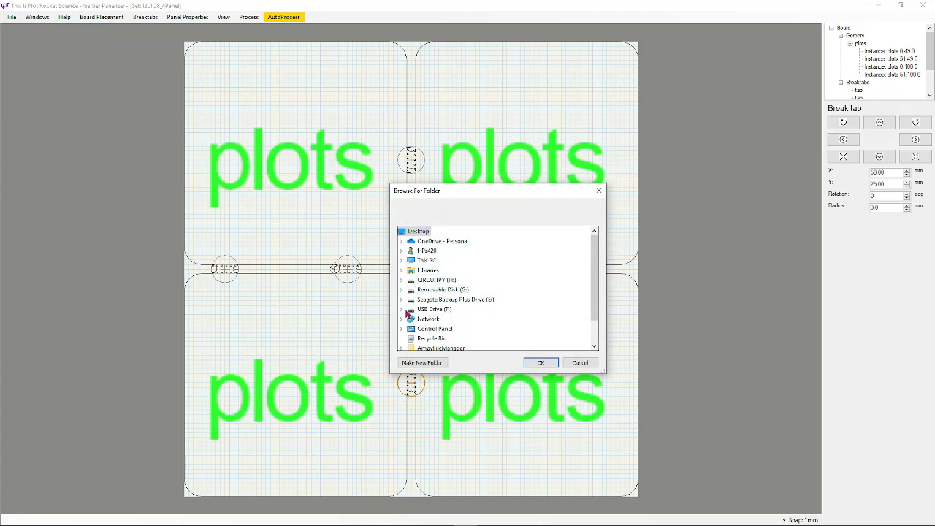
left_click(402, 271)
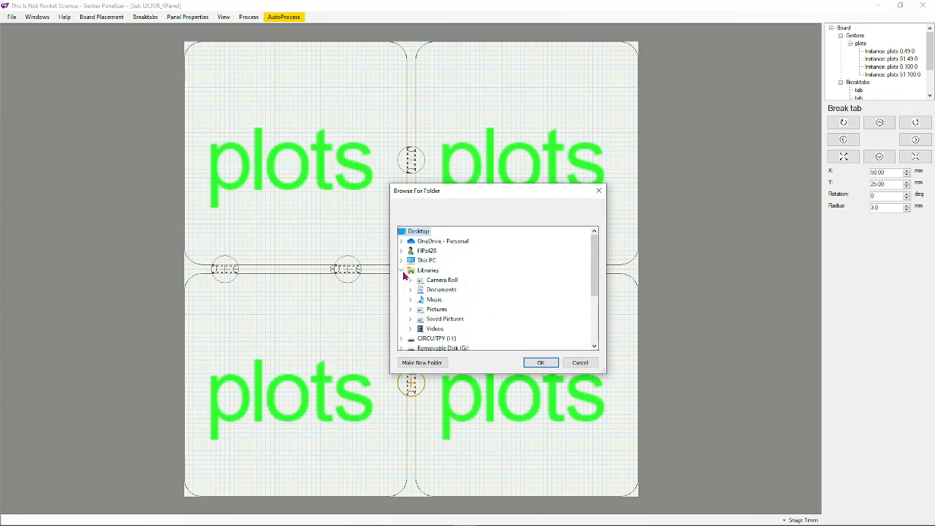
scroll(407, 287, "down", 1)
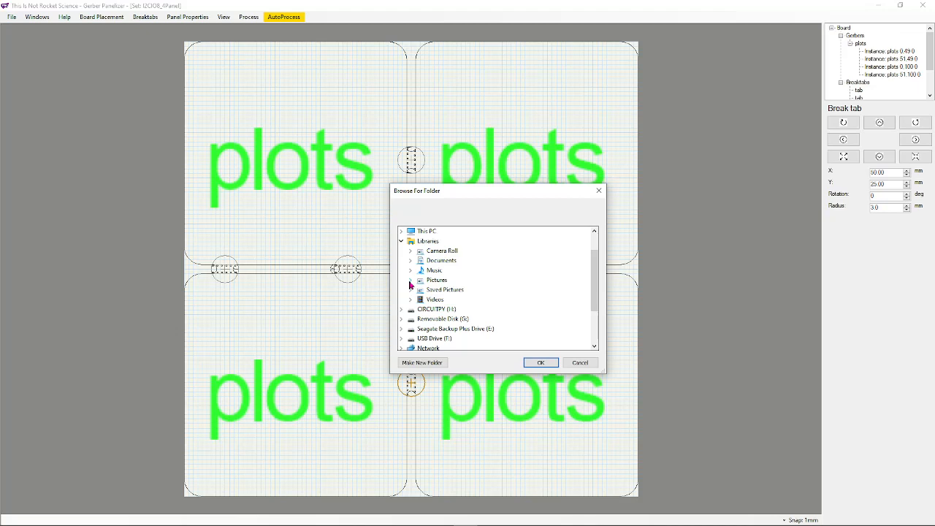
left_click(411, 260)
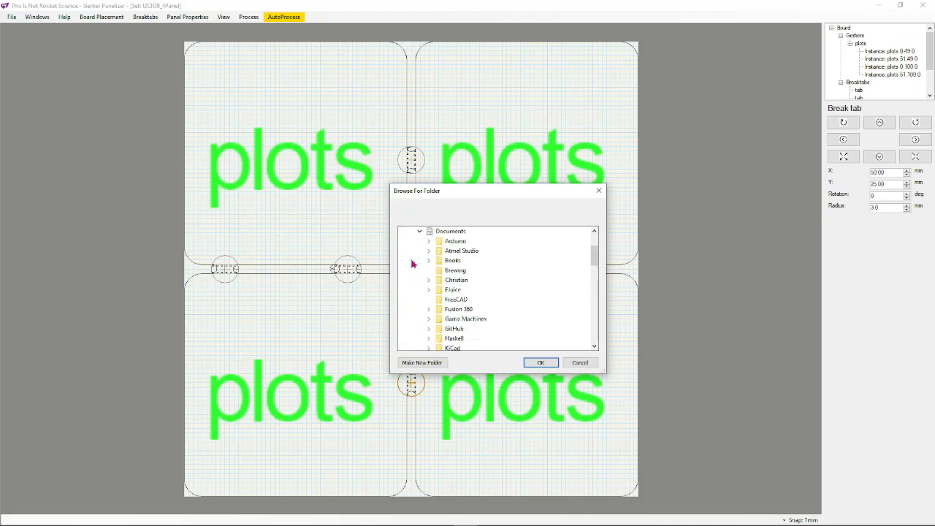
scroll(429, 316, "down", 2)
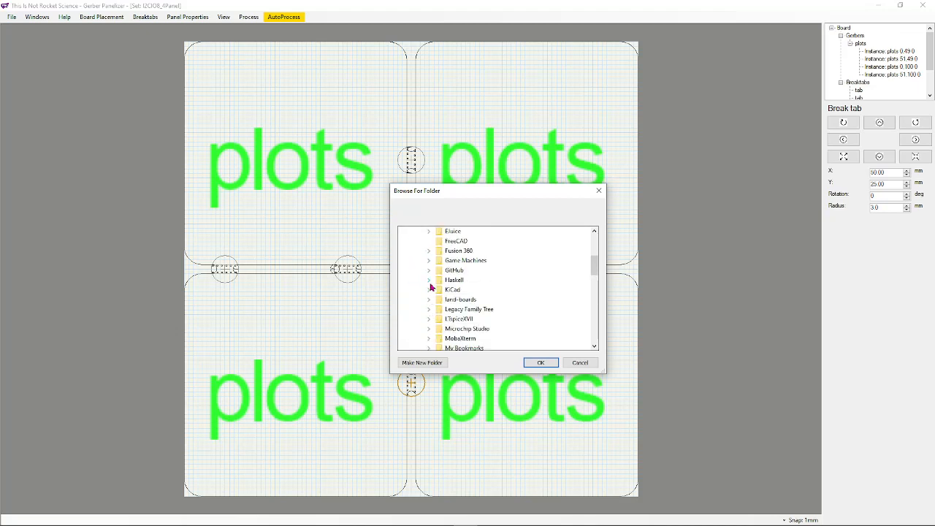
left_click(429, 270)
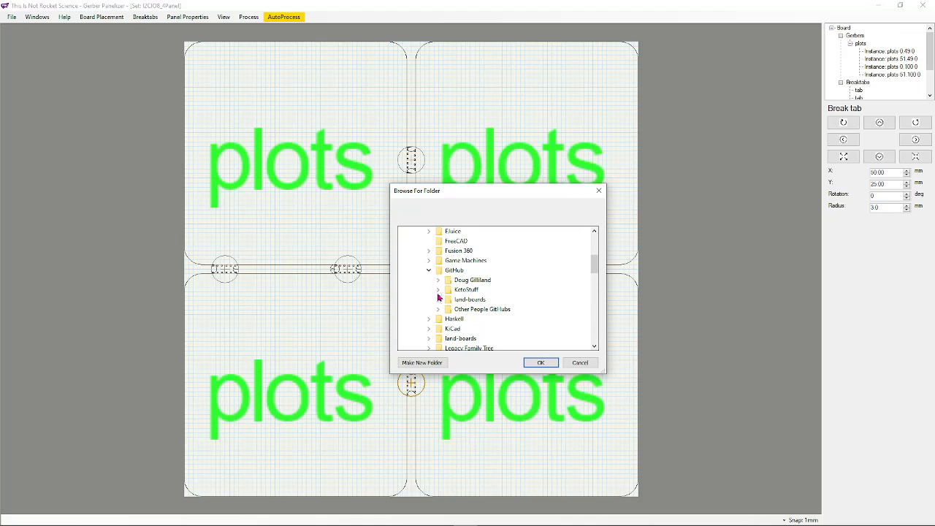
left_click(438, 300)
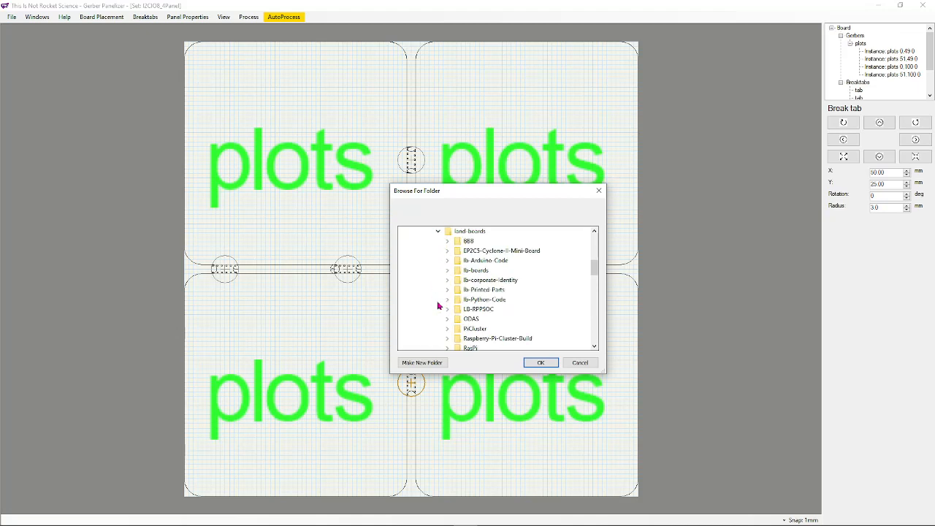
left_click(448, 270)
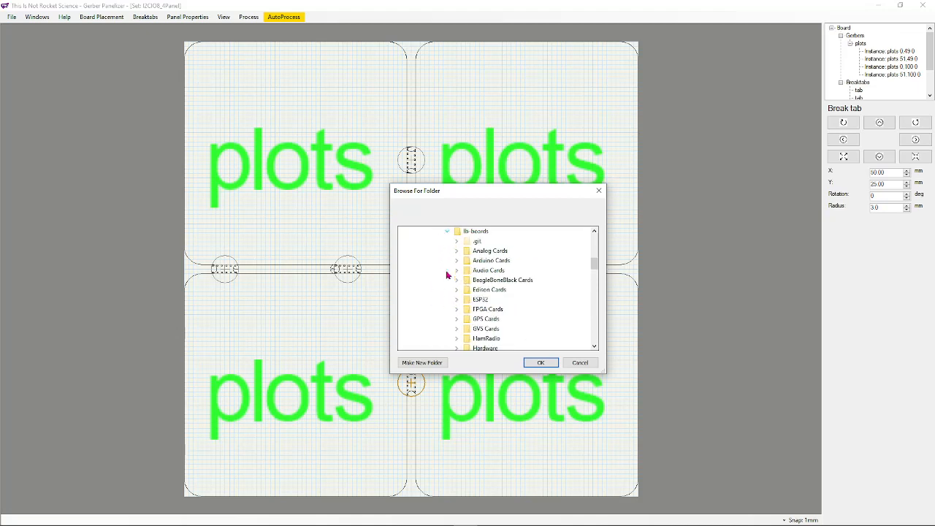
- Choose I2C Cards\I2CIO-8\plots\PANEL as the destination, run the merged Gerber export and enlarge the export progress window
scroll(448, 275, "down", 3)
left_click(457, 270)
left_click(467, 290)
left_click(499, 310)
left_click(508, 347)
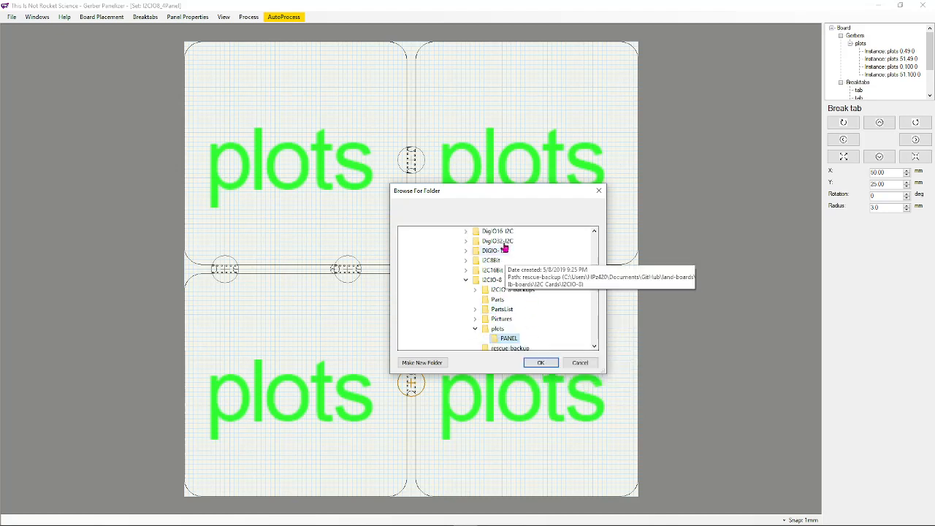
left_click(540, 364)
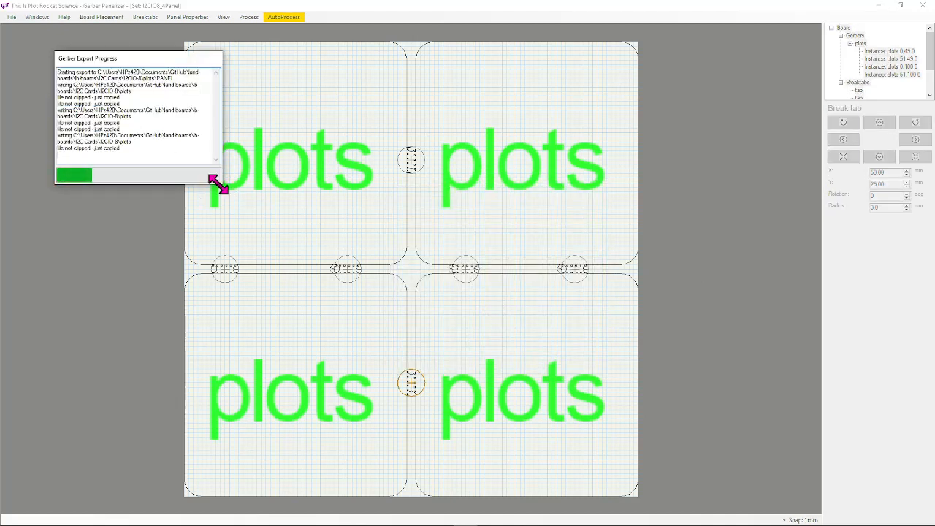
left_click_drag(221, 185, 397, 292)
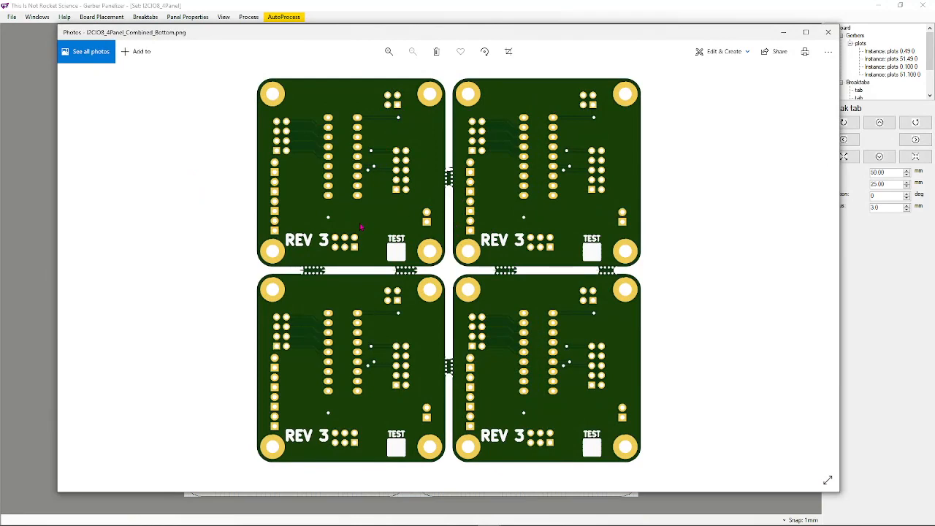
- Close the combined bottom and top panel images and leave the panelizer
left_click(830, 32)
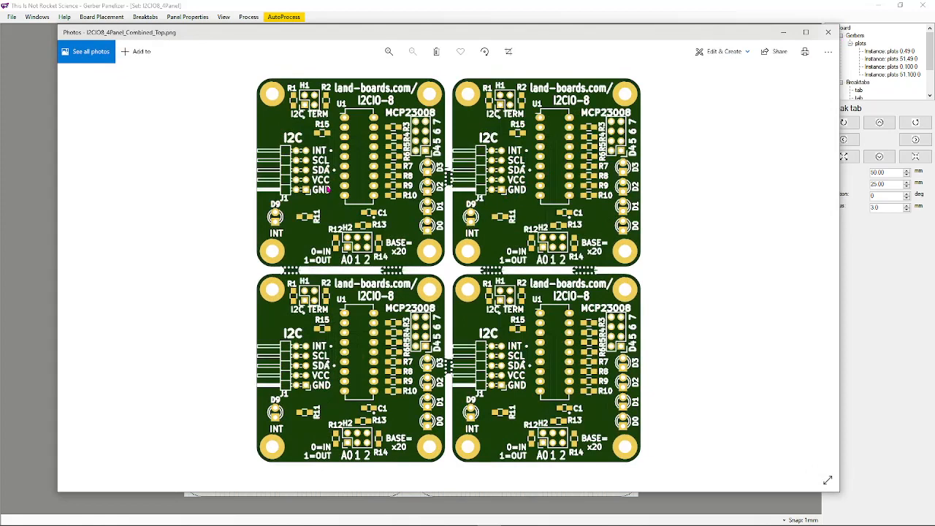
left_click(829, 32)
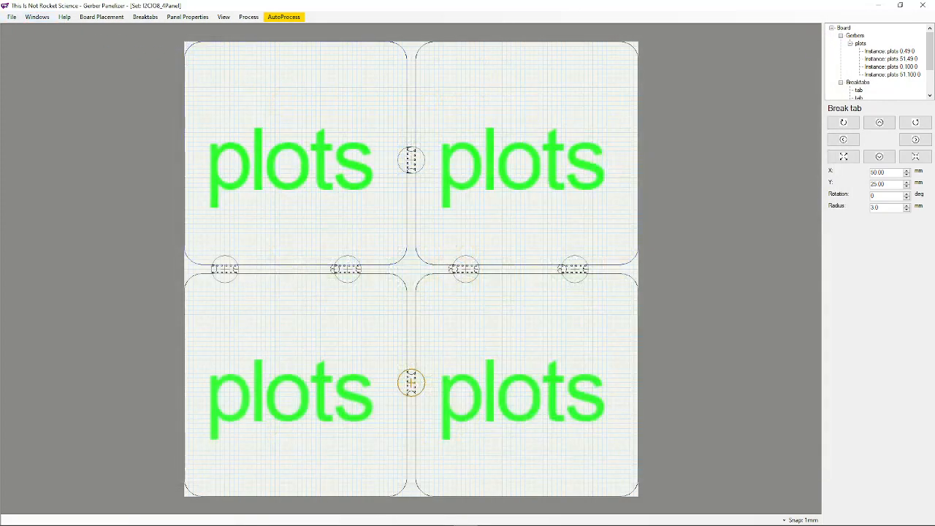
left_click(13, 18)
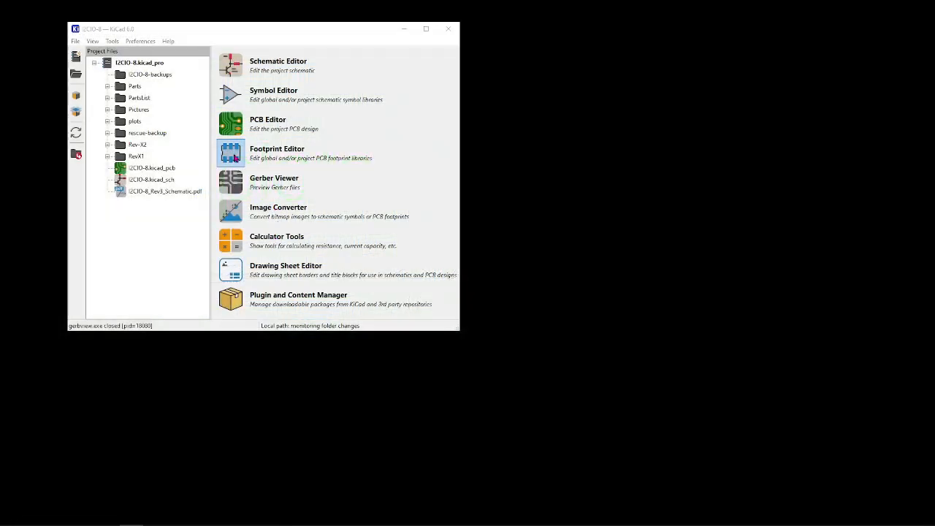
- Open KiCad's Gerber Viewer, start opening Gerber files and browse to the I2CIO-8 project's plots\PANEL folder
left_click(231, 177)
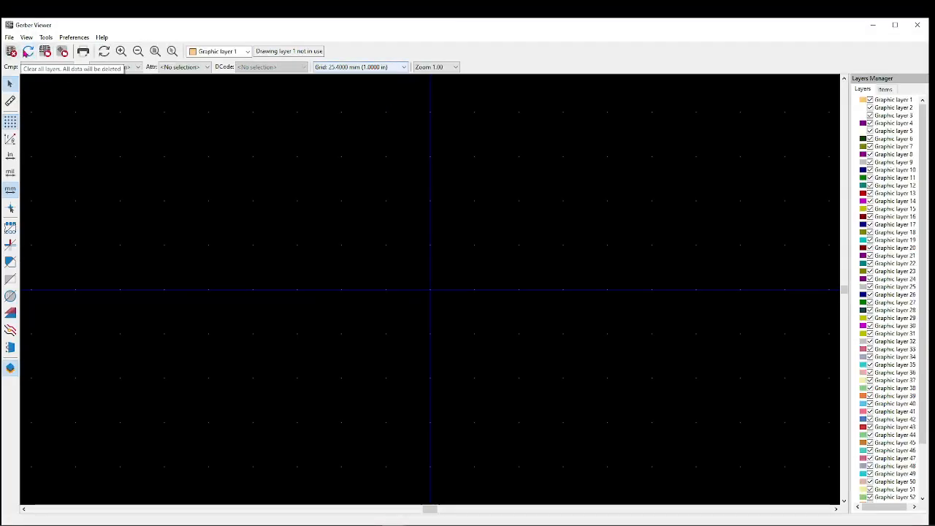
left_click(47, 52)
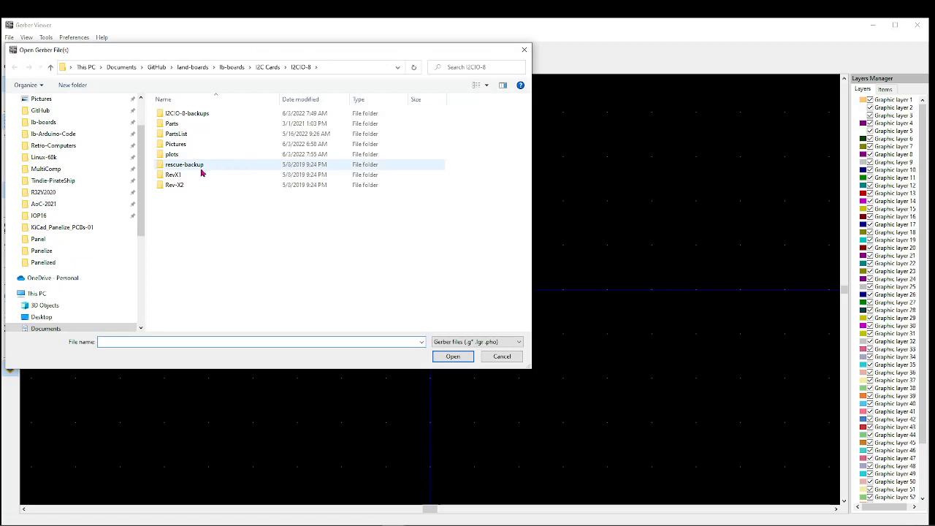
double_click(189, 155)
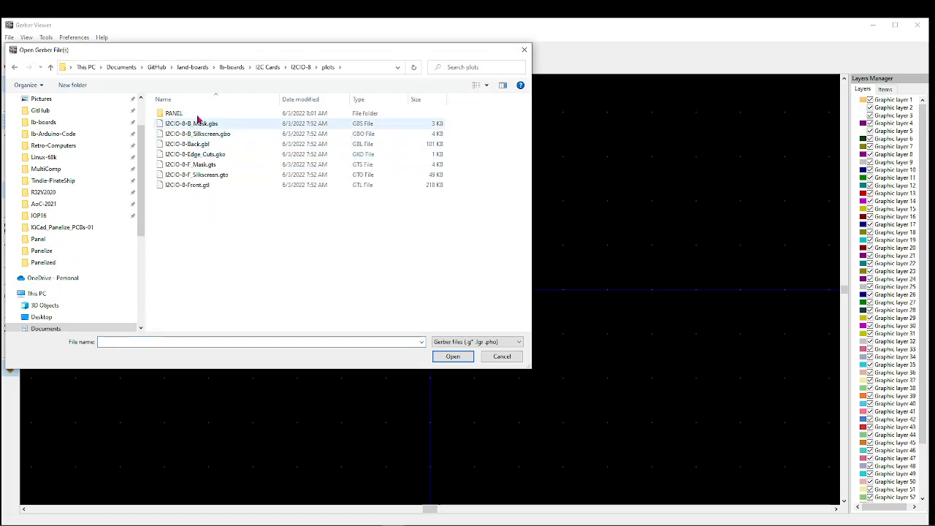
double_click(199, 116)
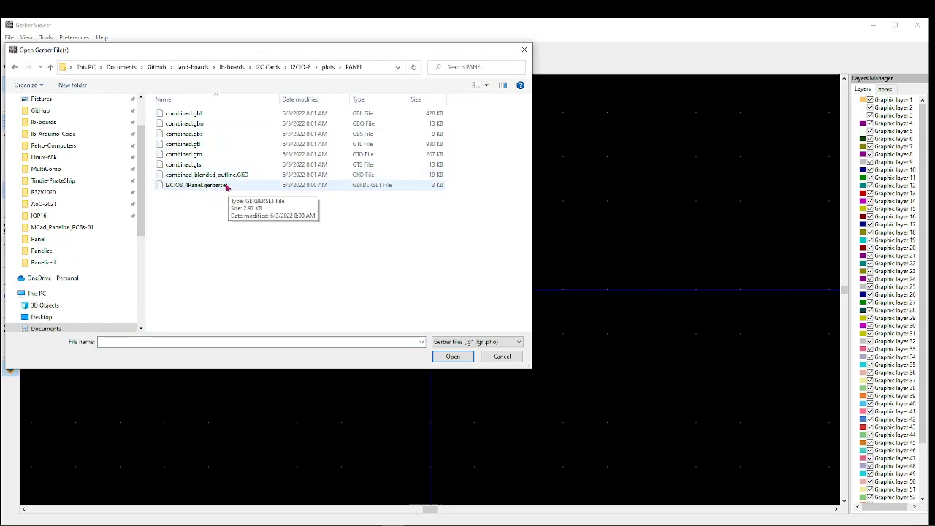
- Load the merged Gerber files from combined.gbl through combined_blended_outline.GKO, plus the drill file combined.drl
left_click_drag(454, 173, 209, 115)
left_click(451, 356)
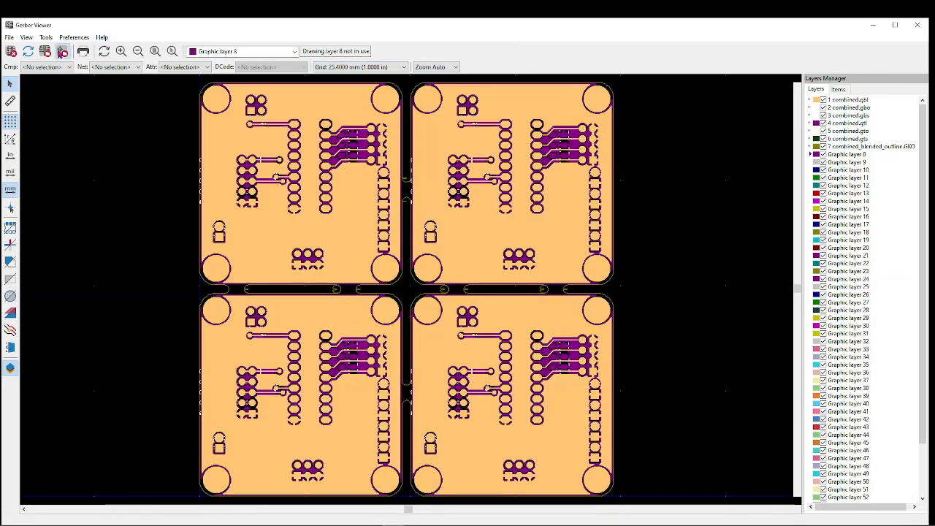
left_click(62, 51)
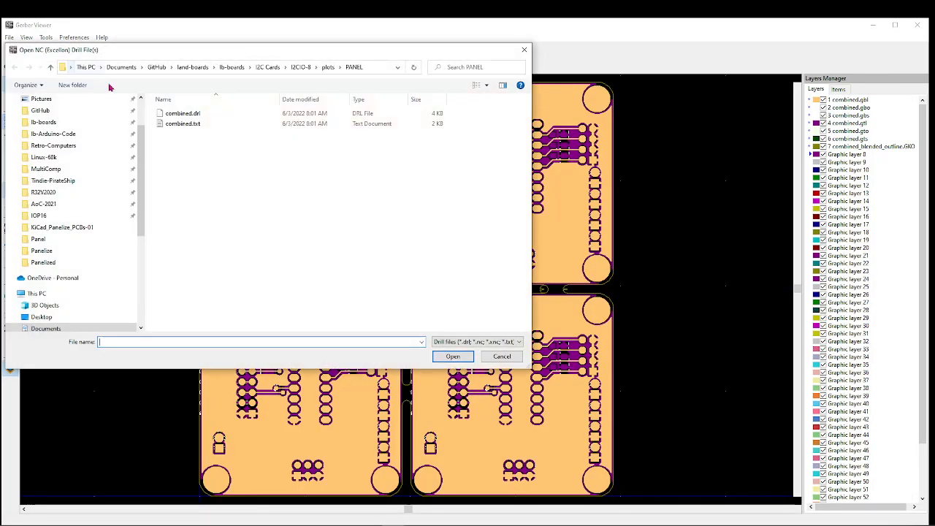
double_click(204, 115)
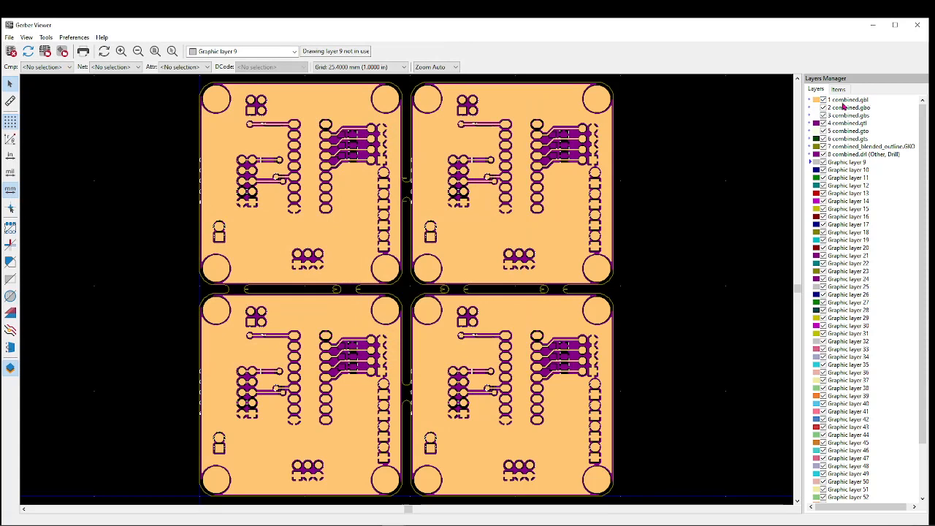
- Hide the combined copper, silkscreen and solder mask layers, keeping the blended outline and drill layers displayed
left_click(823, 100)
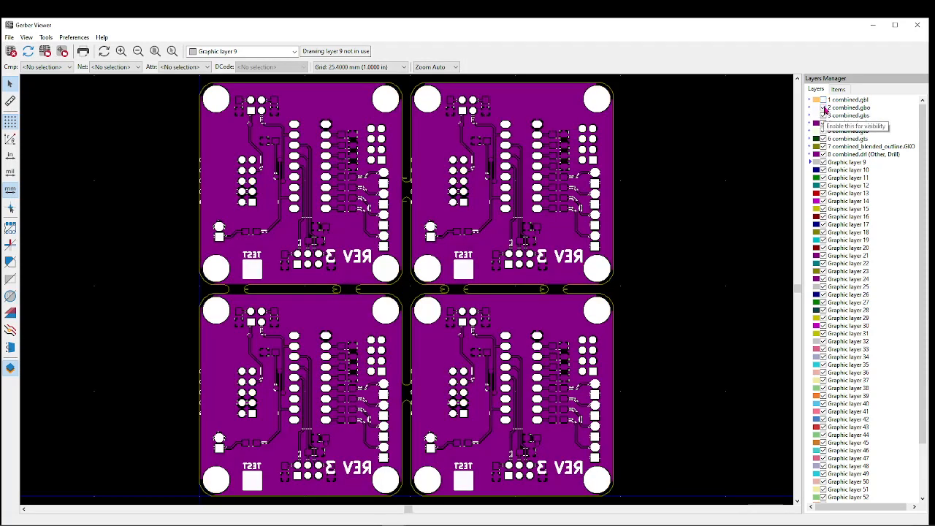
left_click(825, 109)
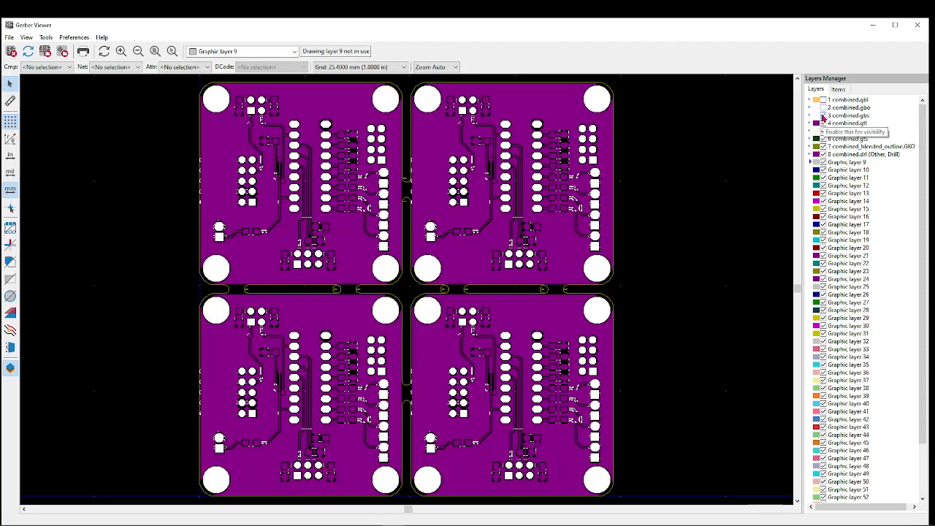
left_click(824, 116)
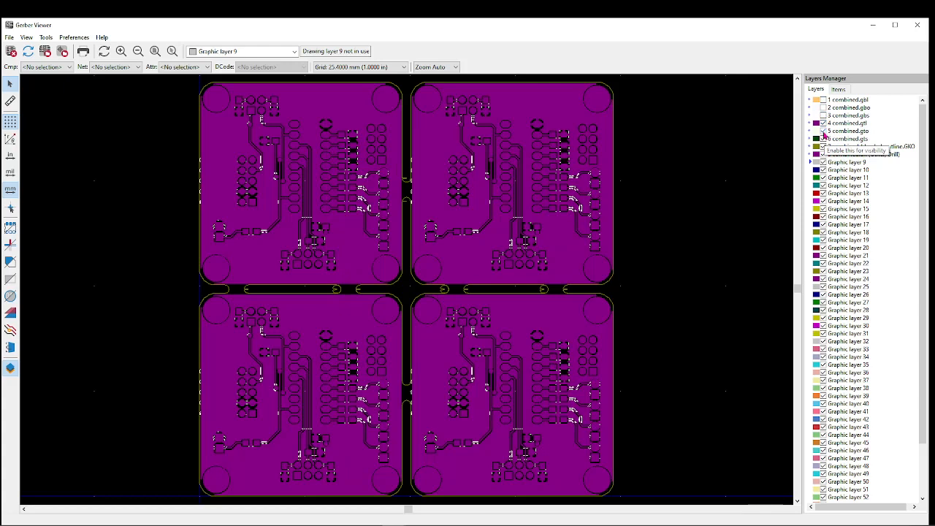
left_click(823, 132)
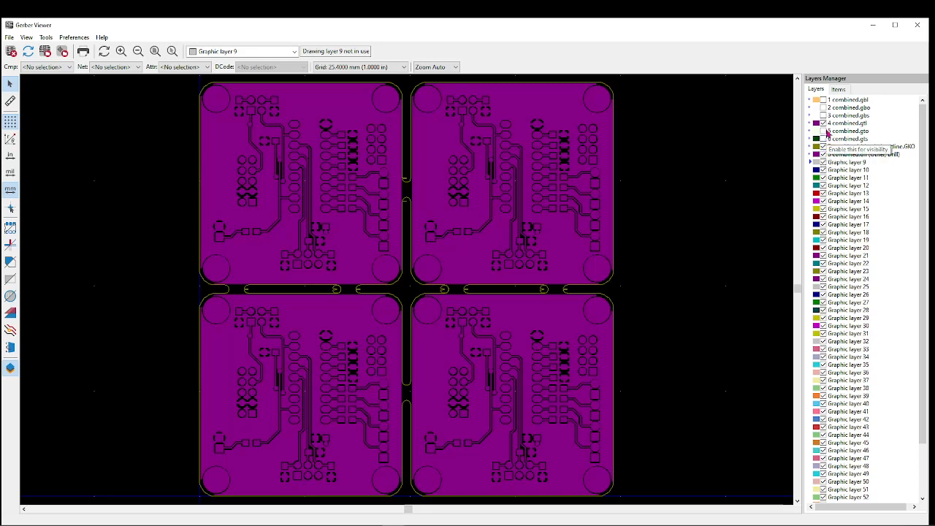
left_click(824, 127)
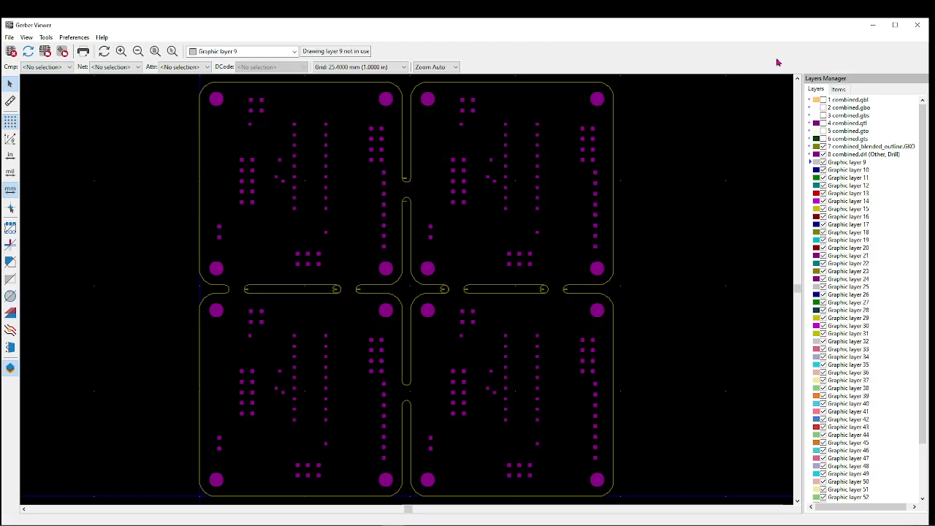
- Inspect the combined gbl, gbo, gbs, gtl and gts layers one at a time over the outline and drill holes
left_click(824, 100)
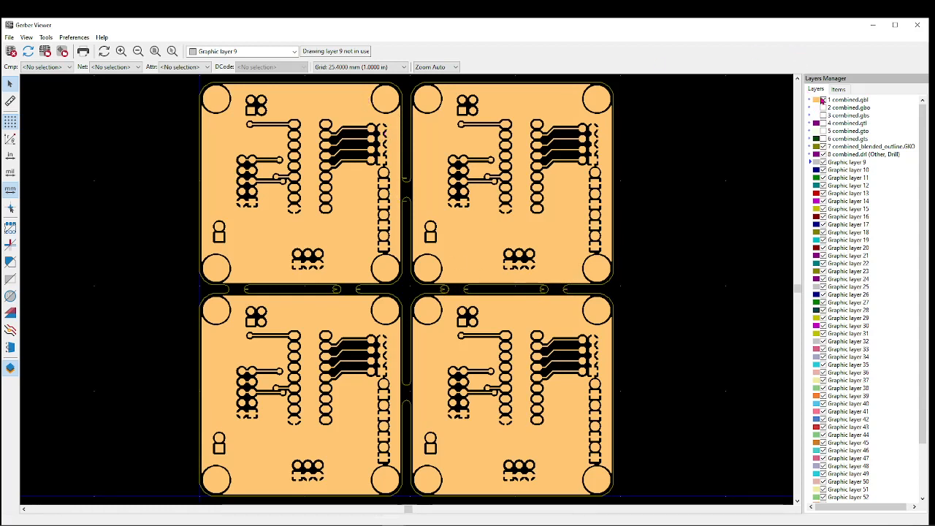
left_click(823, 100)
left_click(824, 108)
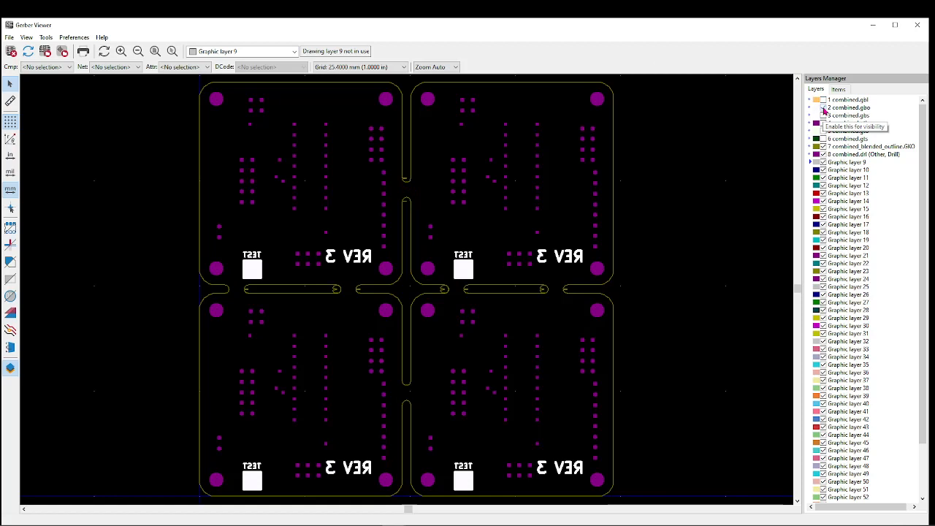
left_click(824, 108)
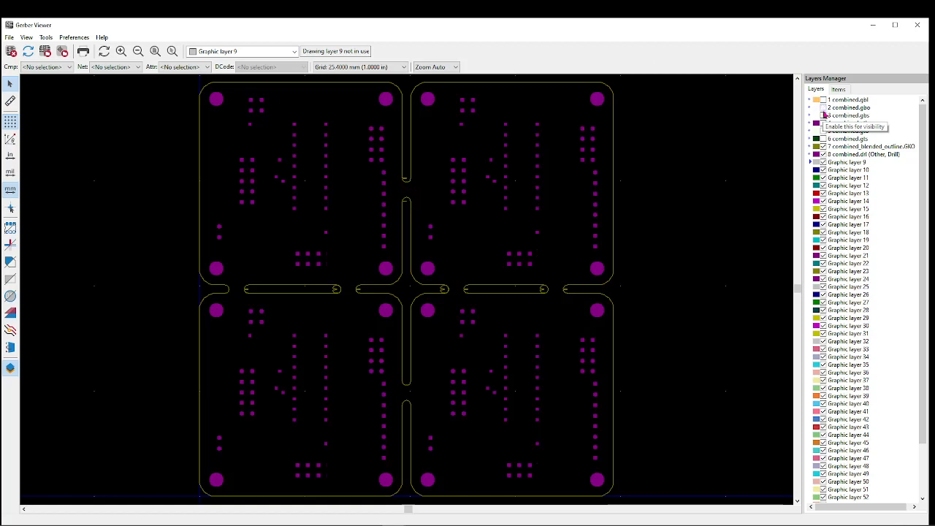
left_click(824, 115)
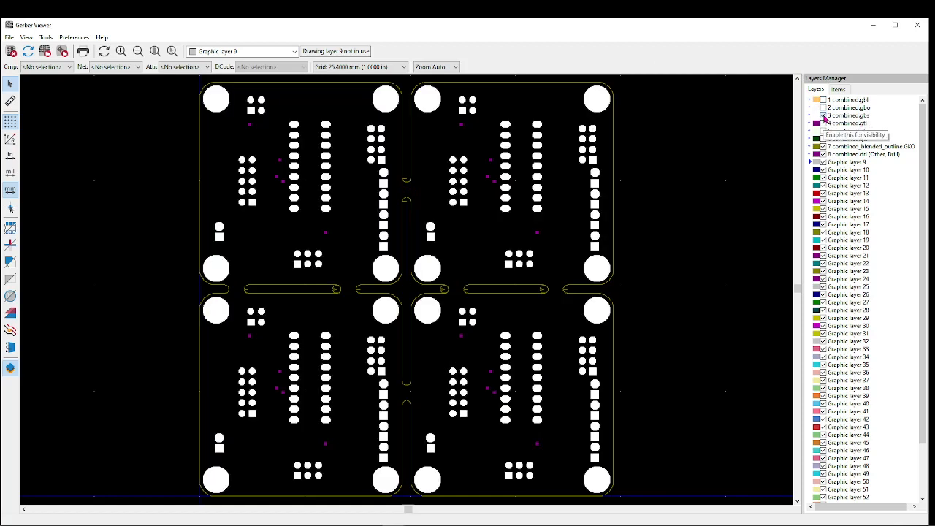
left_click(824, 115)
left_click(824, 123)
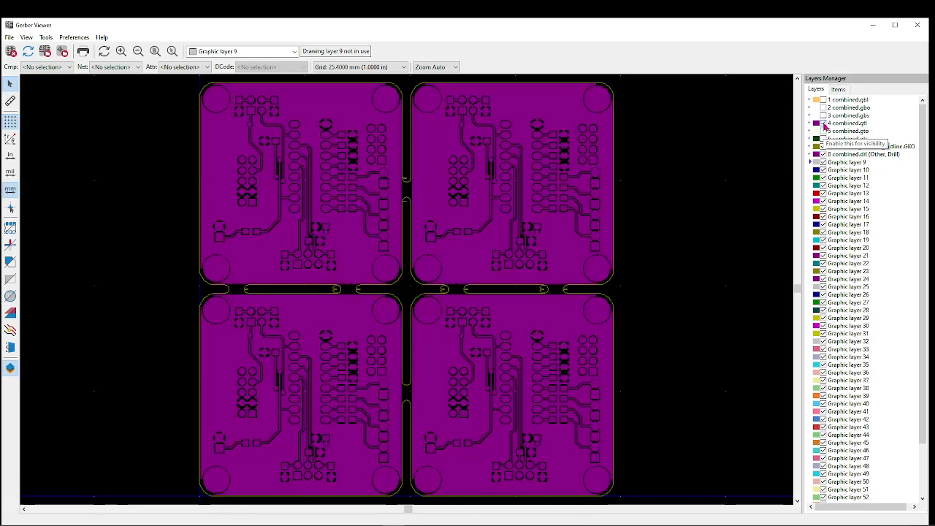
left_click(824, 123)
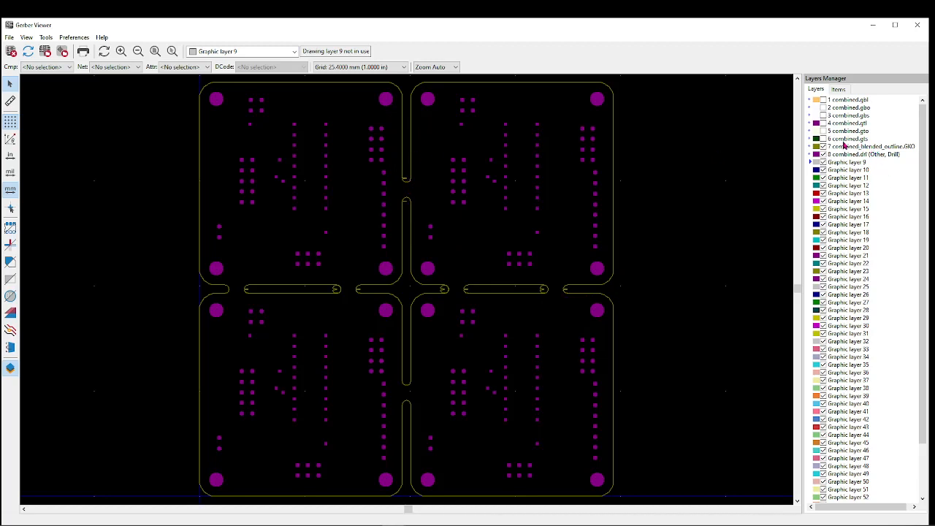
left_click(823, 139)
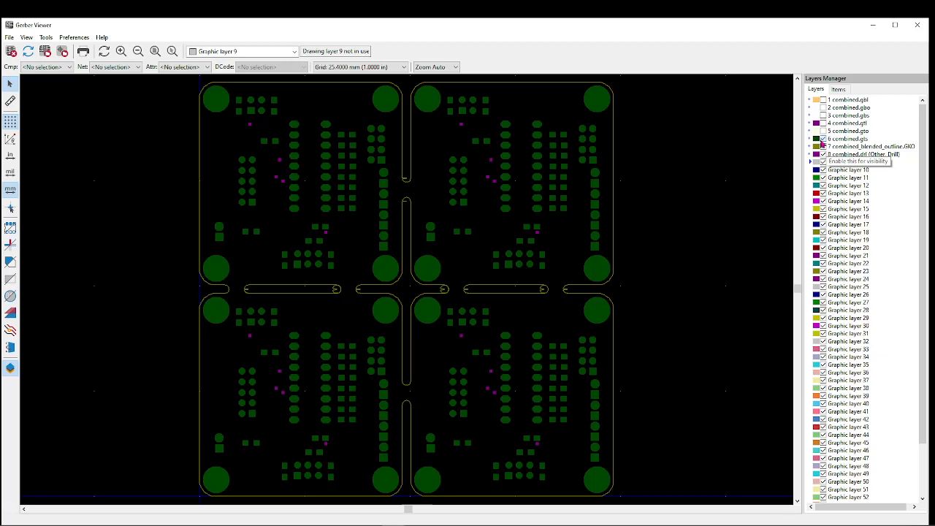
left_click(823, 139)
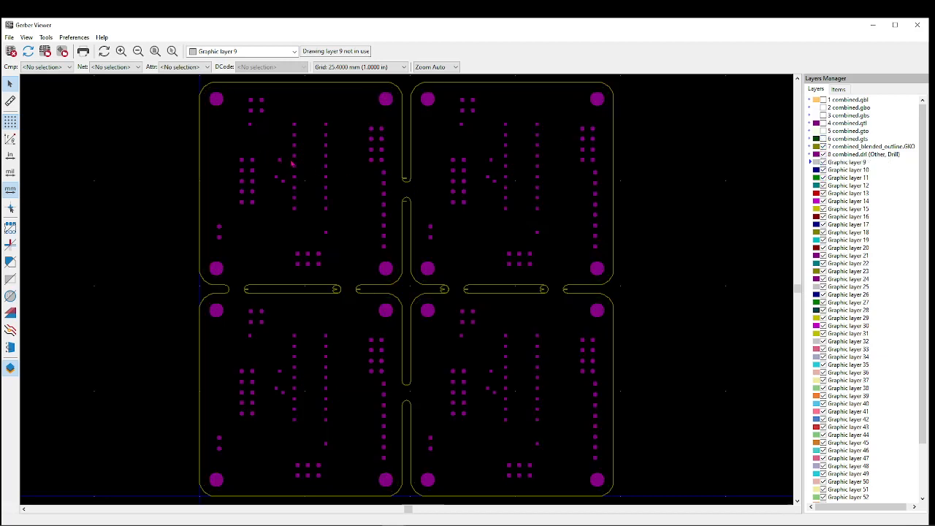
- Close the Gerber Viewer and open the I2CIO-8\plots\PANEL folder in File Explorer
left_click(918, 25)
left_click_drag(225, 205, 207, 115)
double_click(207, 107)
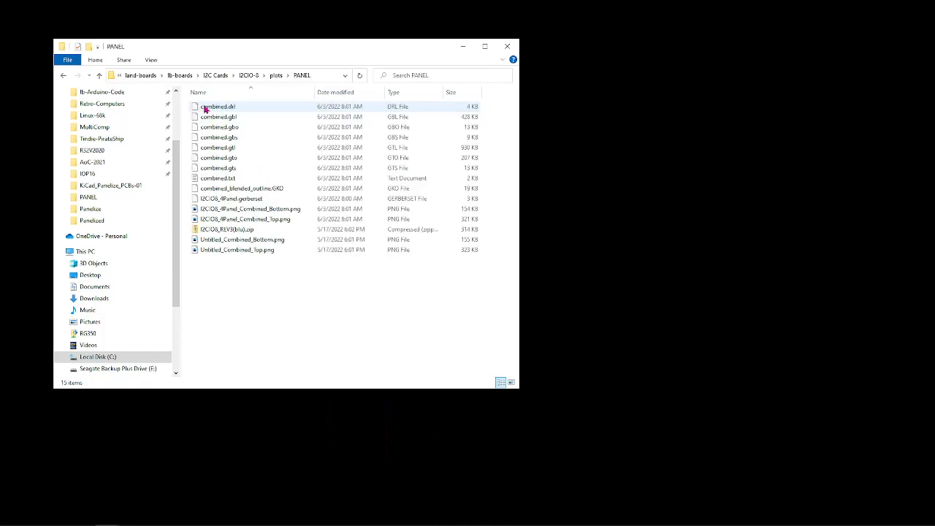
- Compress the combined drill, Gerber and blended outline files, excluding combined.txt, into a zip file named I2CIO8_4x
left_click(249, 109)
left_click_drag(499, 106, 259, 190)
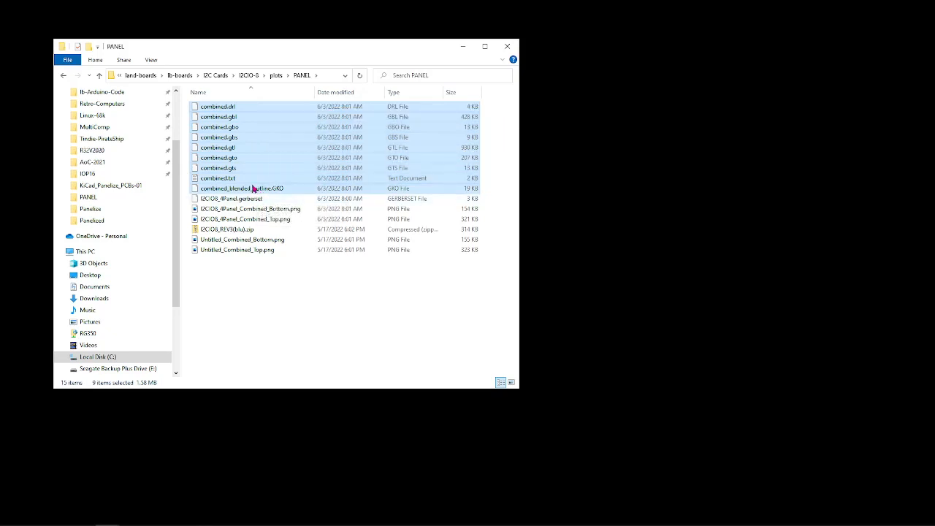
left_click(260, 179, "ctrl")
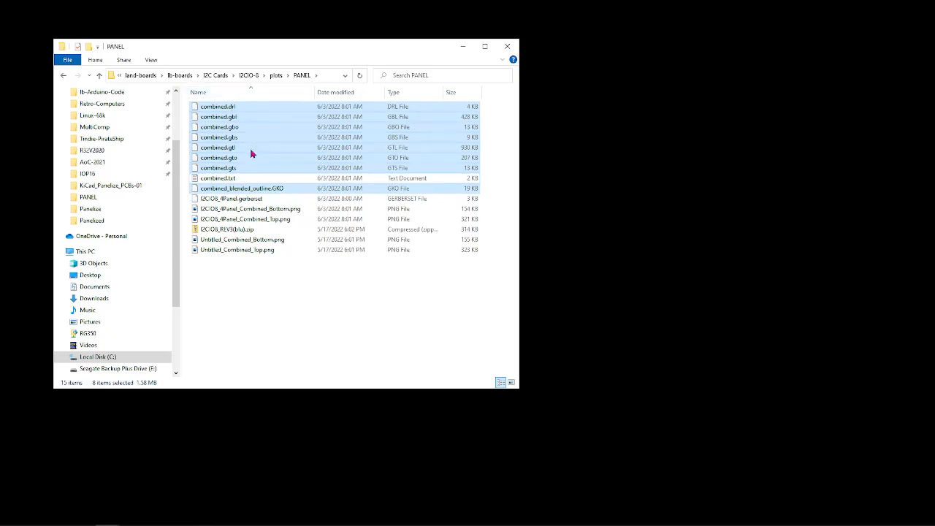
right_click(310, 142)
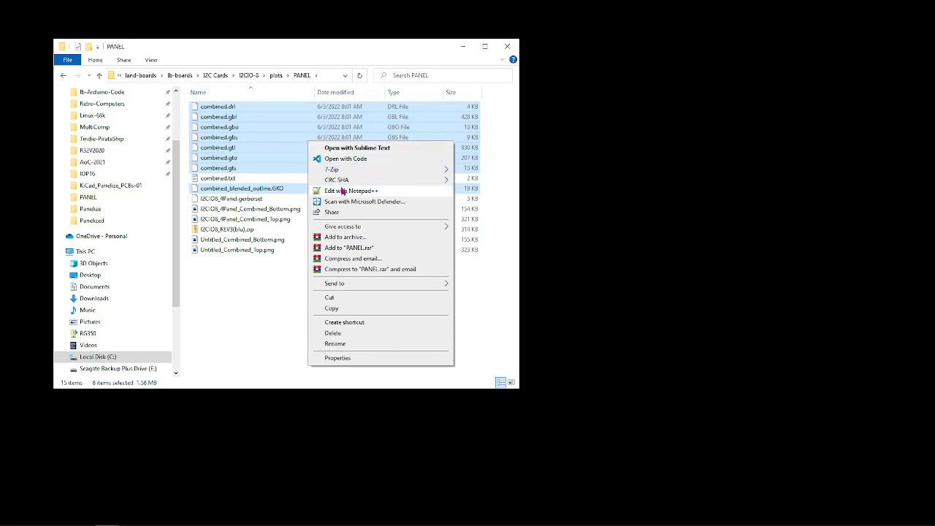
mouse_move(358, 285)
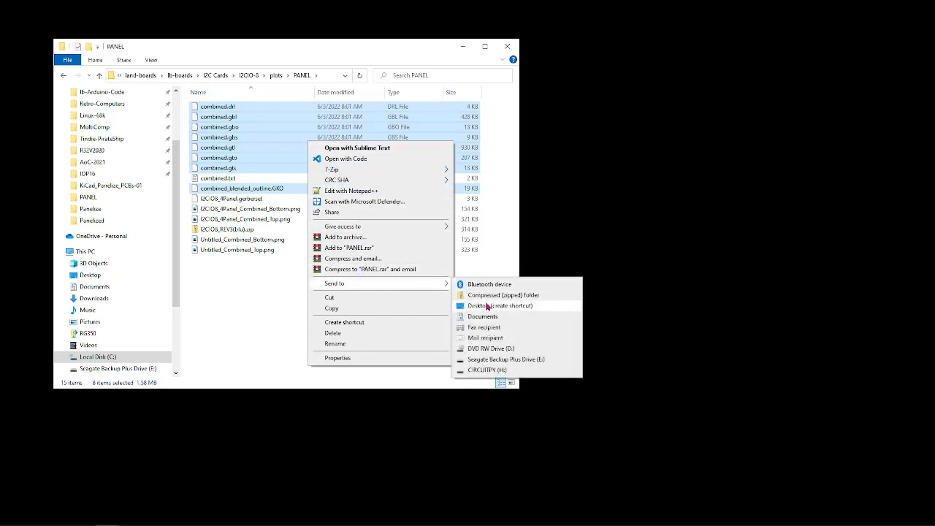
left_click(466, 296)
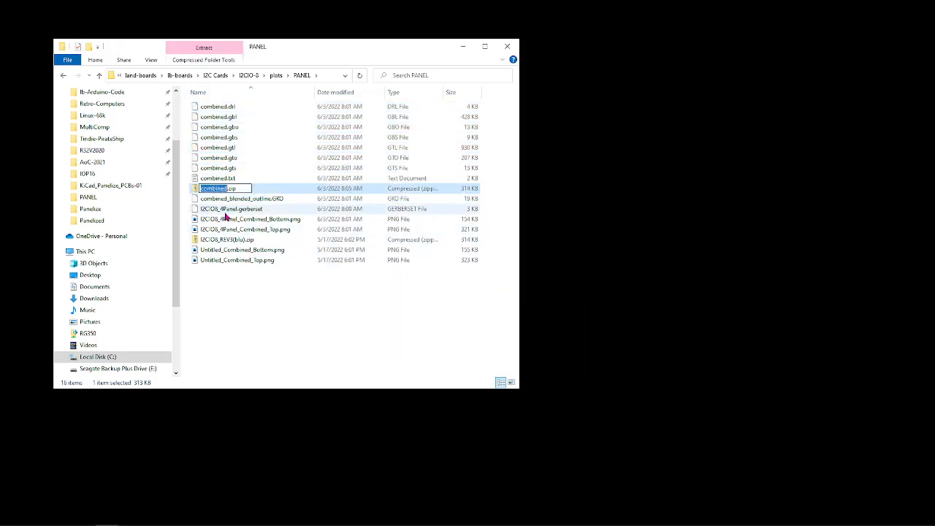
type("I2CIO8_4x")
key("Return")
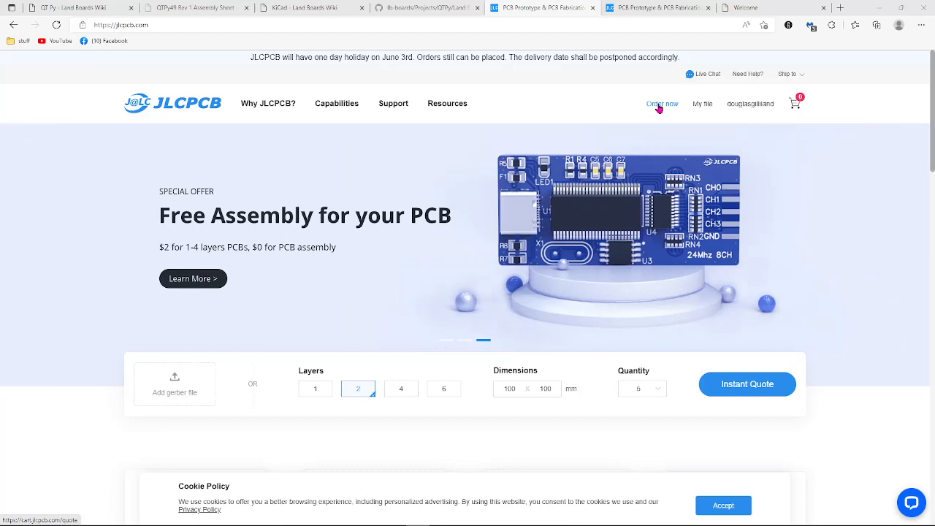
- Start a JLCPCB order and upload QTPy49_Panelx4_Rev1(Black).zip from the Arduino Cards\QTPy49\plots\Panelized folder
left_click(659, 106)
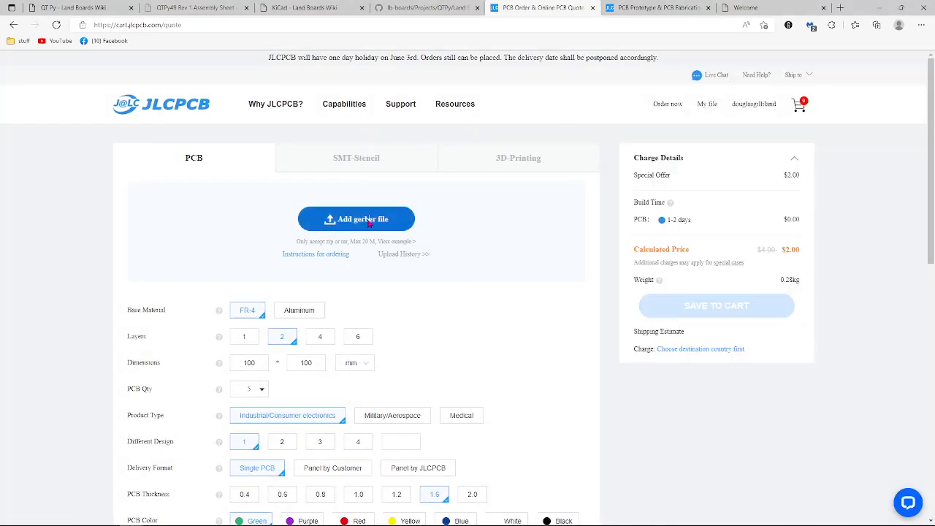
left_click(370, 223)
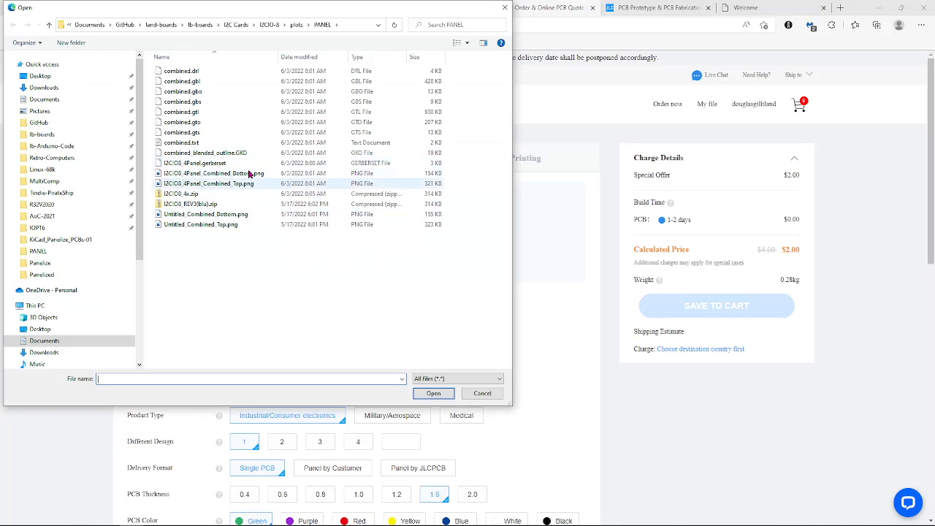
left_click(200, 24)
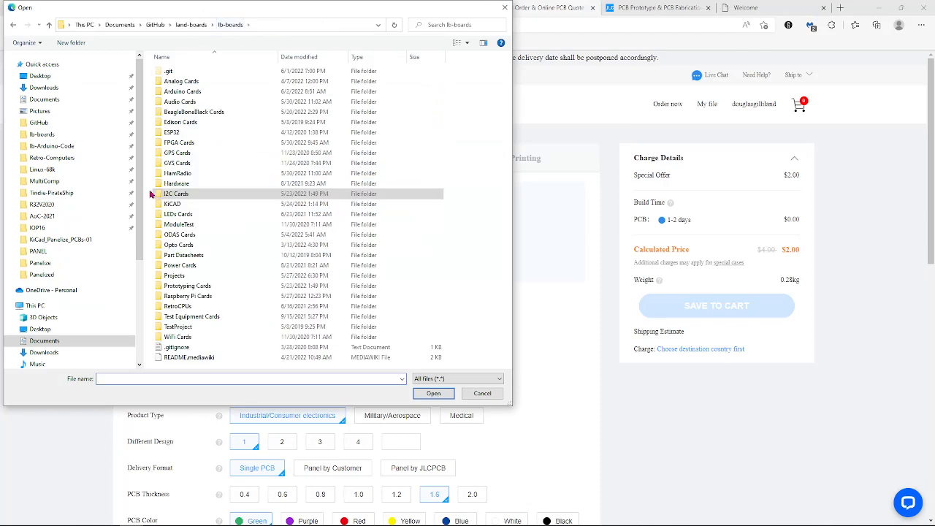
left_click(193, 92)
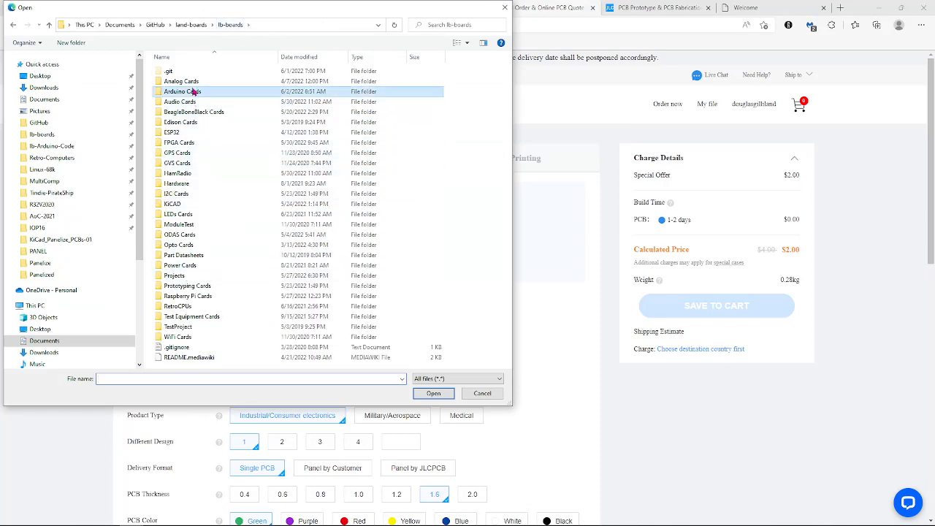
double_click(194, 91)
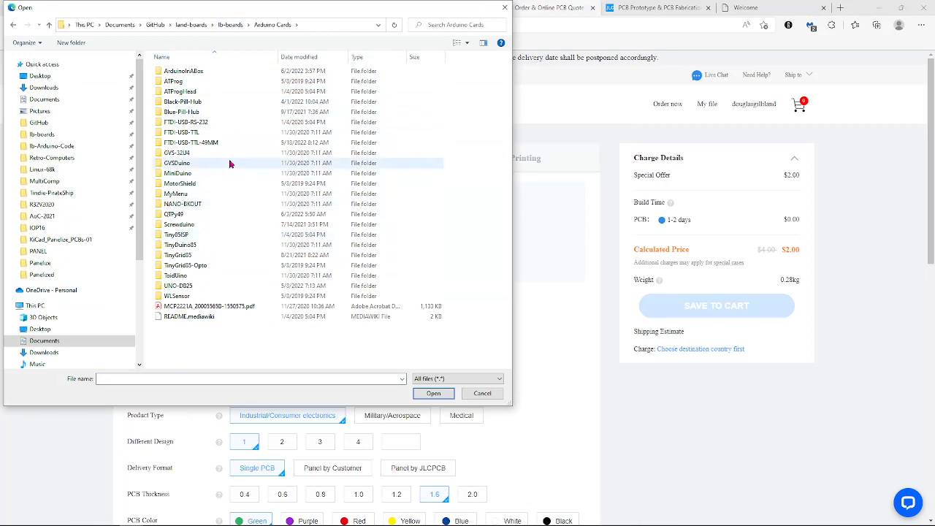
double_click(187, 213)
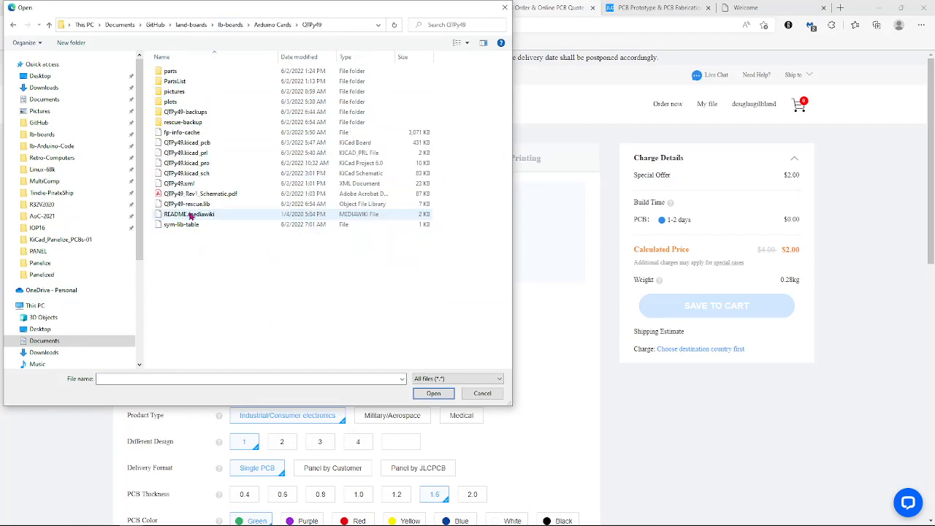
double_click(191, 103)
double_click(191, 73)
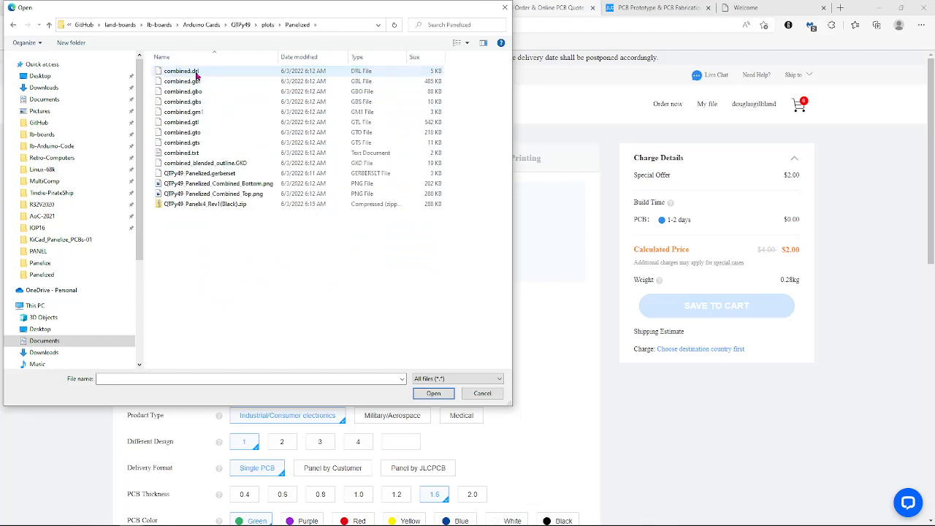
double_click(204, 206)
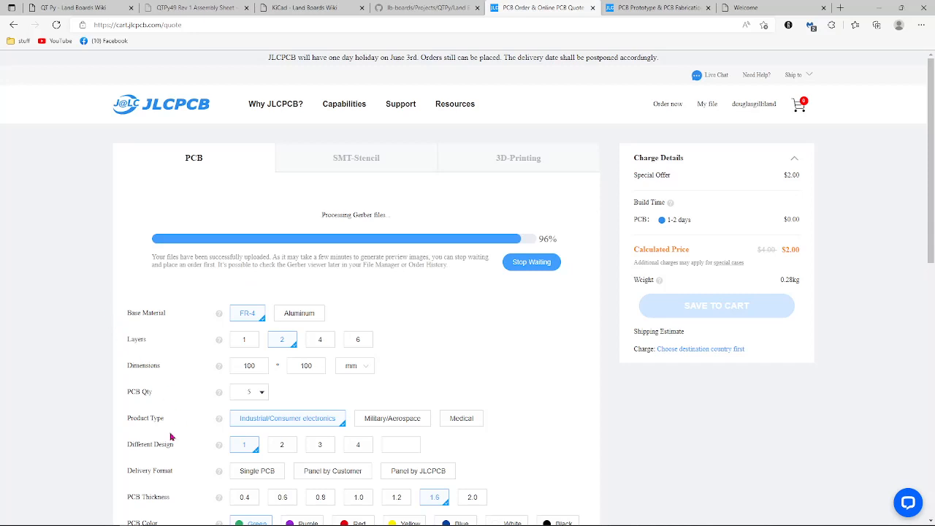
- Set the delivery format to Panel by Customer with 2 columns and 2 rows while the Gerber files are processing
left_click(341, 475)
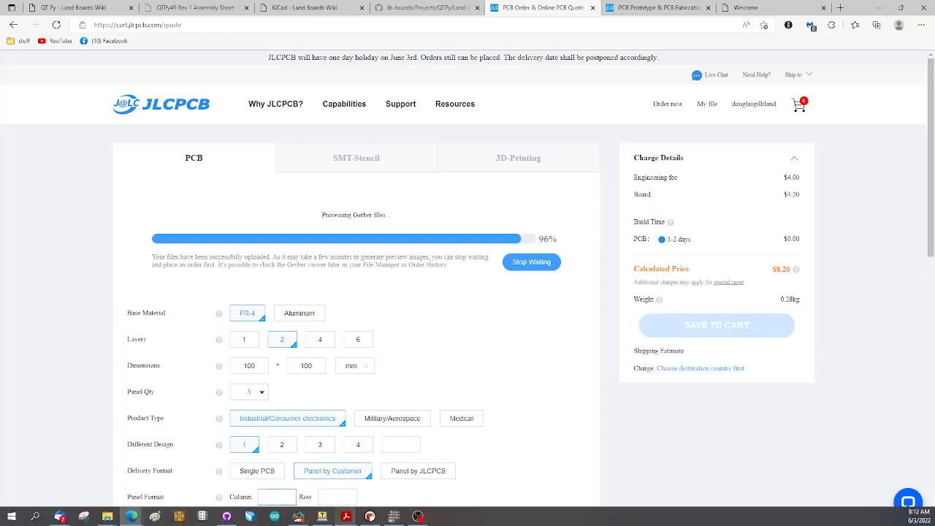
type("2")
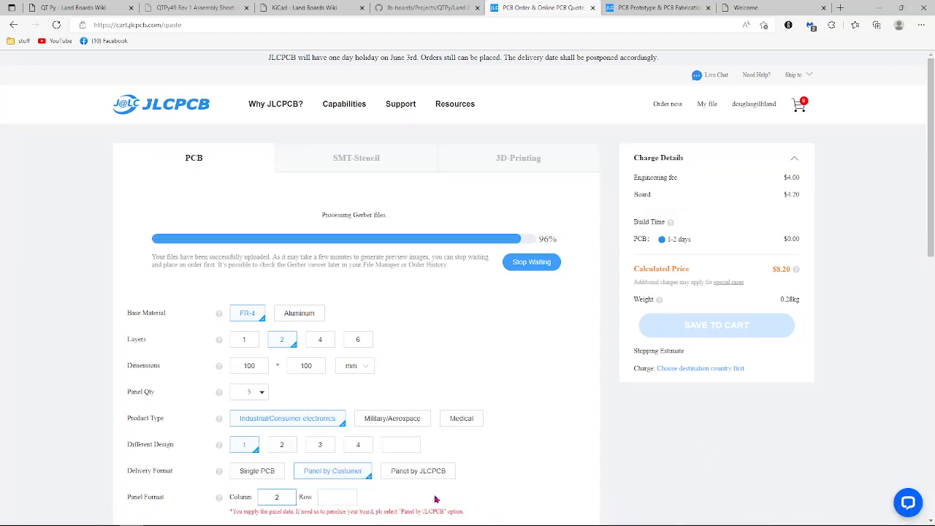
left_click(348, 495)
type("2")
- Set the panel quantity to 10 and the PCB color to black while the upload is processing
left_click(261, 393)
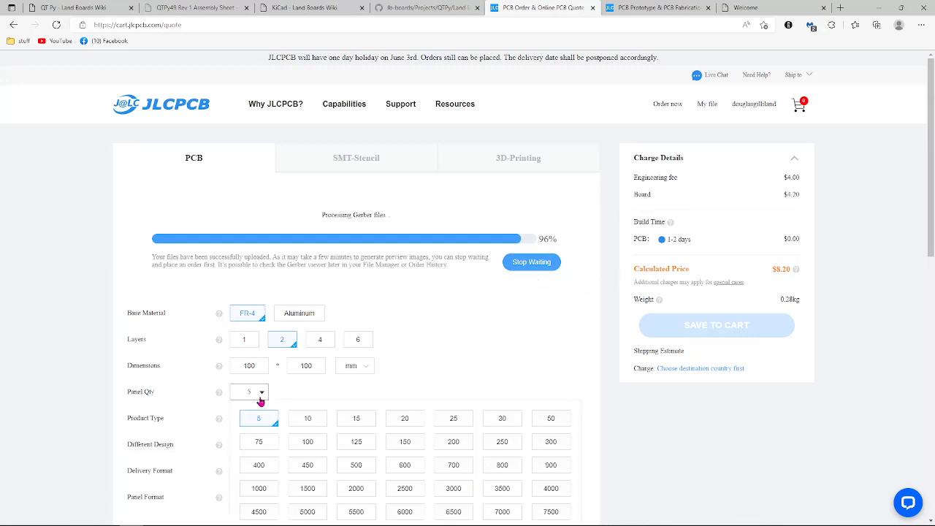
left_click(316, 421)
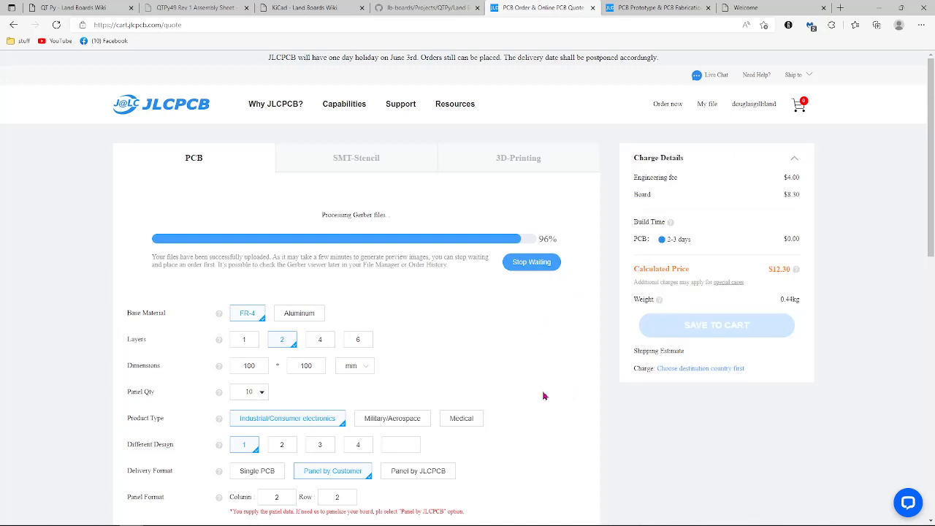
scroll(543, 396, "down", 1)
left_click(553, 489)
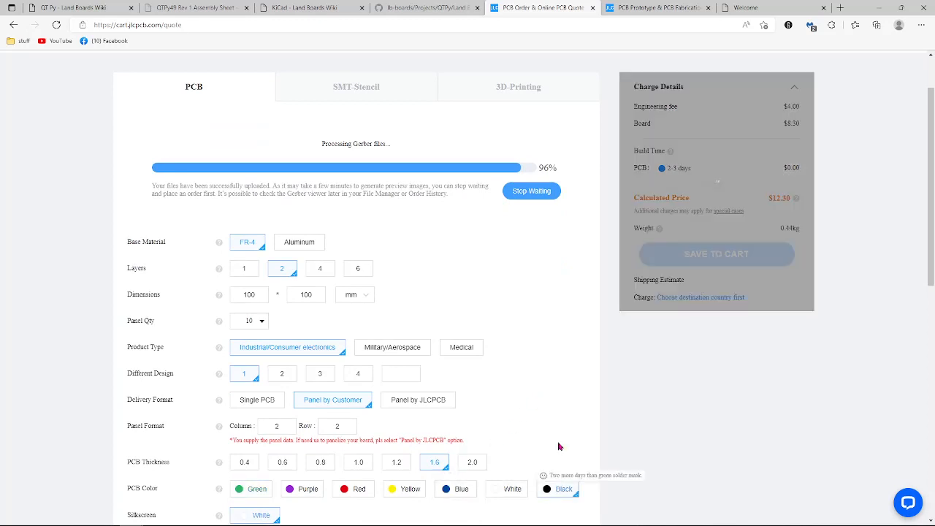
scroll(587, 295, "up", 1)
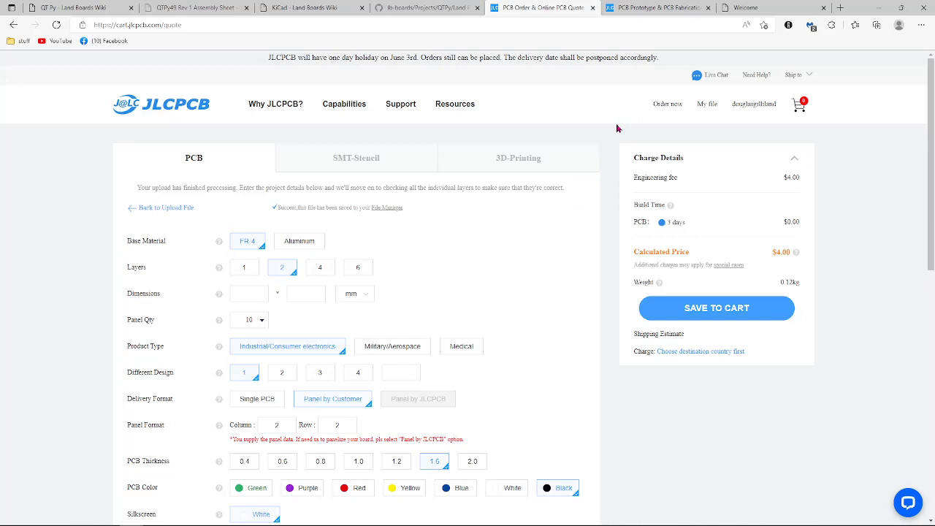
- Open a new quote for the uploaded QTPy49_Panelx4_Rev1(Black) design from the account's stored files
mouse_move(708, 104)
left_click(707, 105)
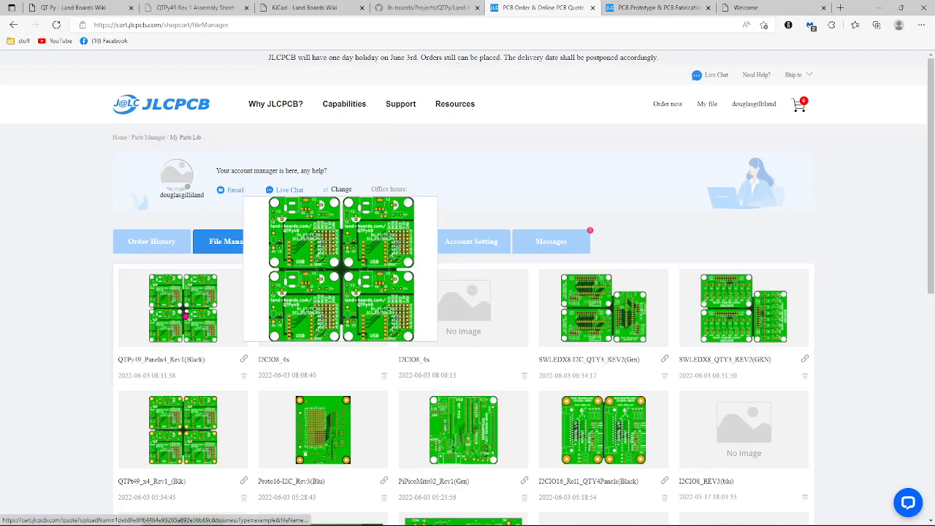
left_click(183, 313)
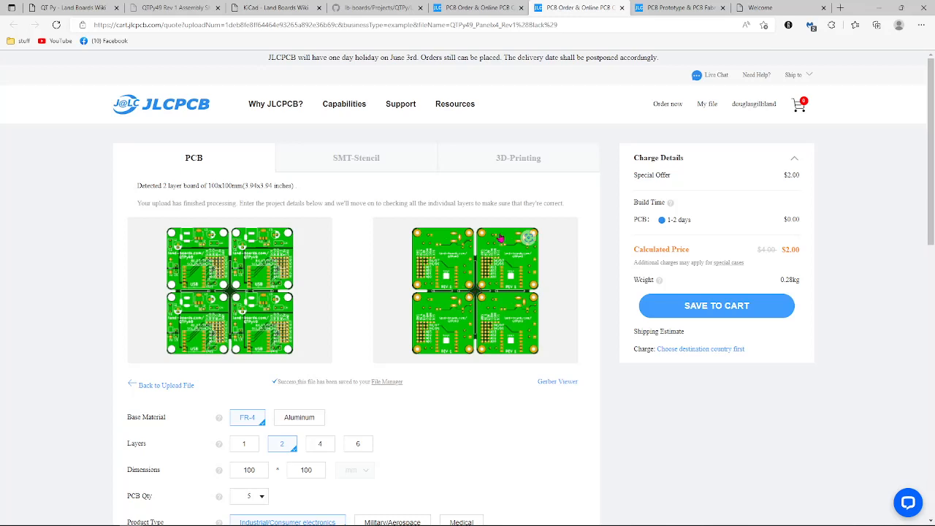
- Set the new quote's delivery format to Panel by Customer, with 2 columns and 2 rows
scroll(592, 305, "down", 2)
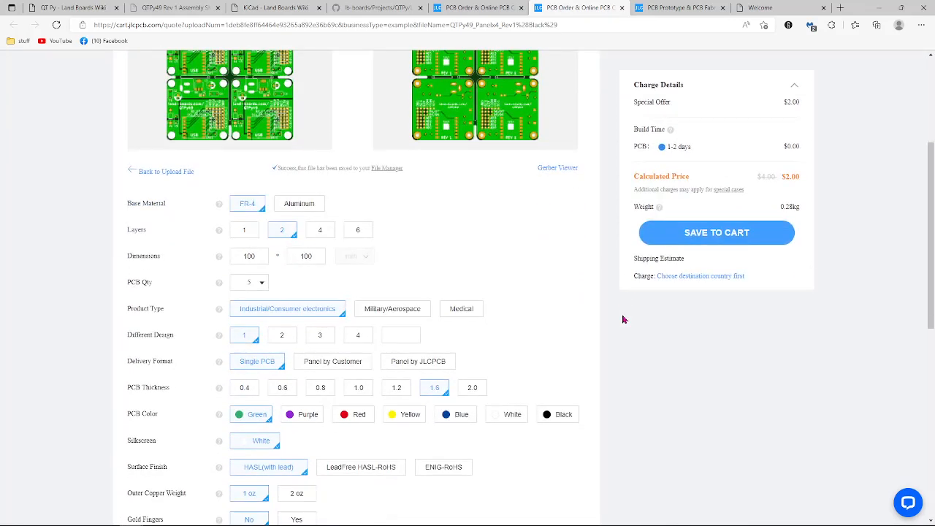
left_click(336, 362)
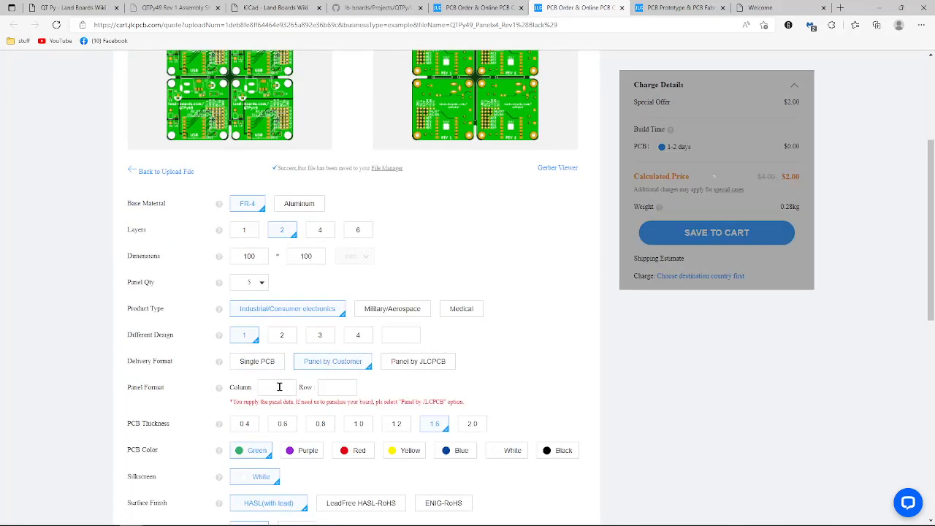
type("2")
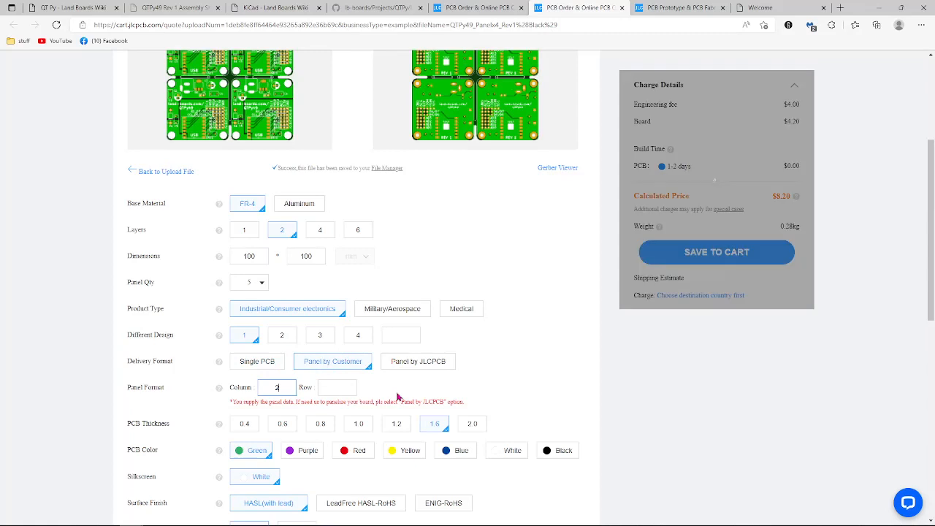
left_click(344, 384)
type("2")
- Choose a black PCB color and a panel quantity of 10 for the QTPy49 quote
left_click(564, 453)
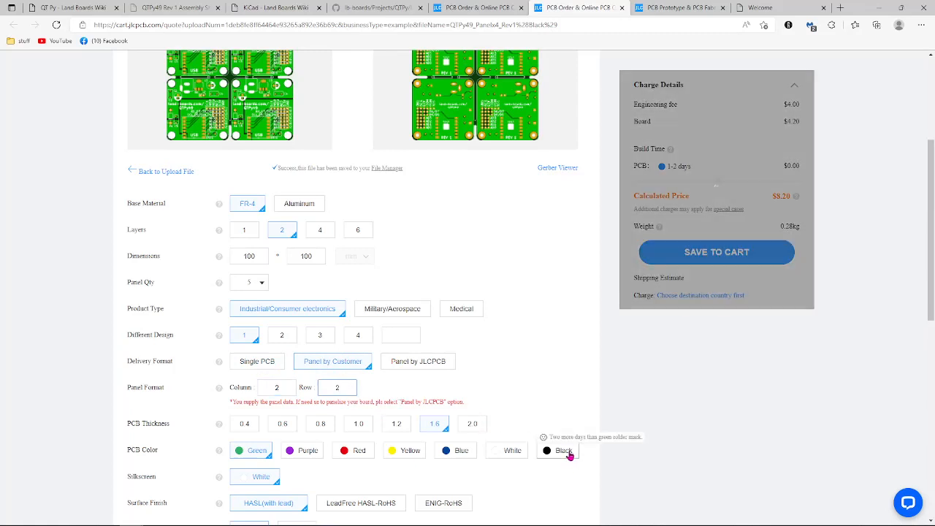
left_click(261, 286)
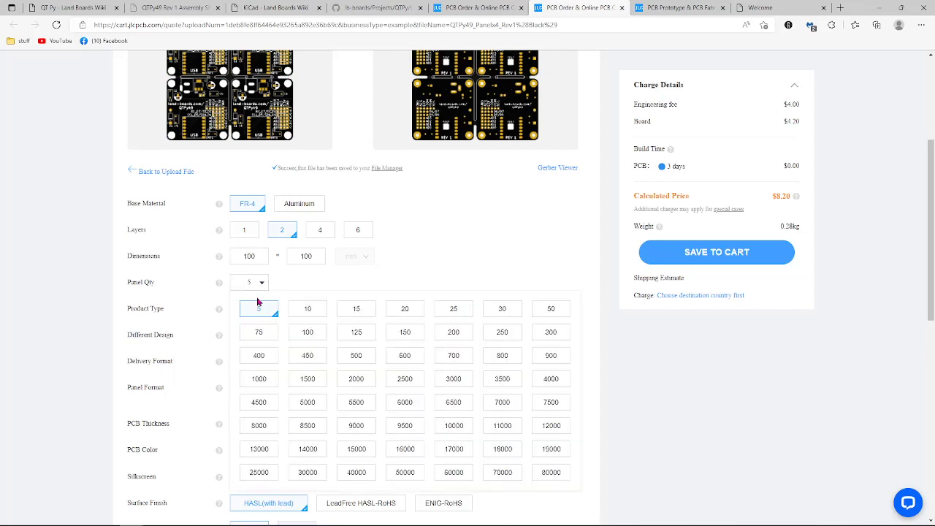
left_click(307, 309)
scroll(560, 303, "up", 3)
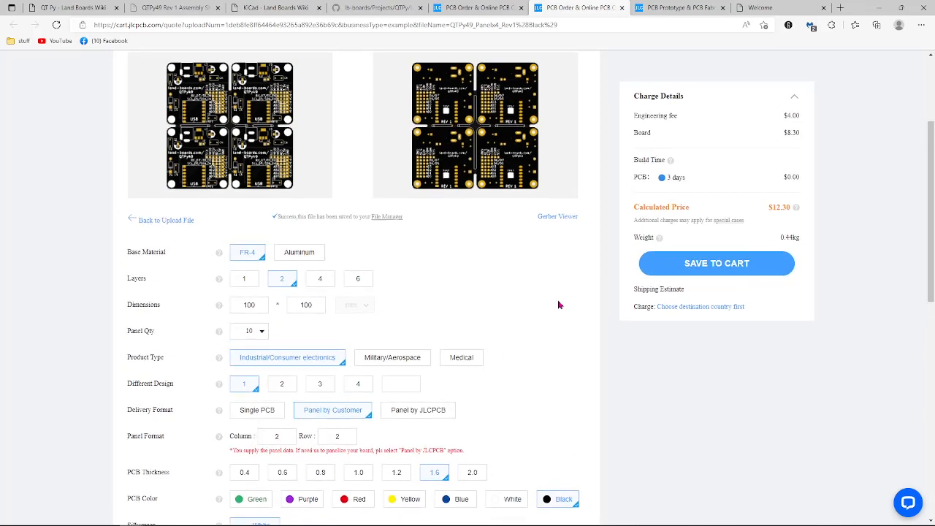